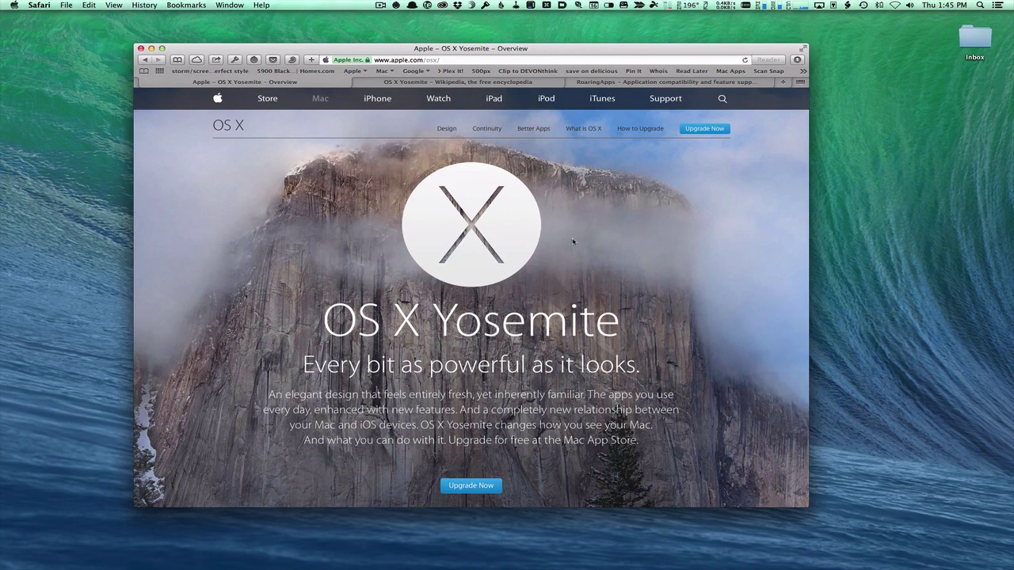
# - Look over Apple's OS X Yosemite overview page and bring up the Wikipedia article's system requirements
pyautogui.scroll(-5, 573, 241)
pyautogui.scroll(5, 573, 242)
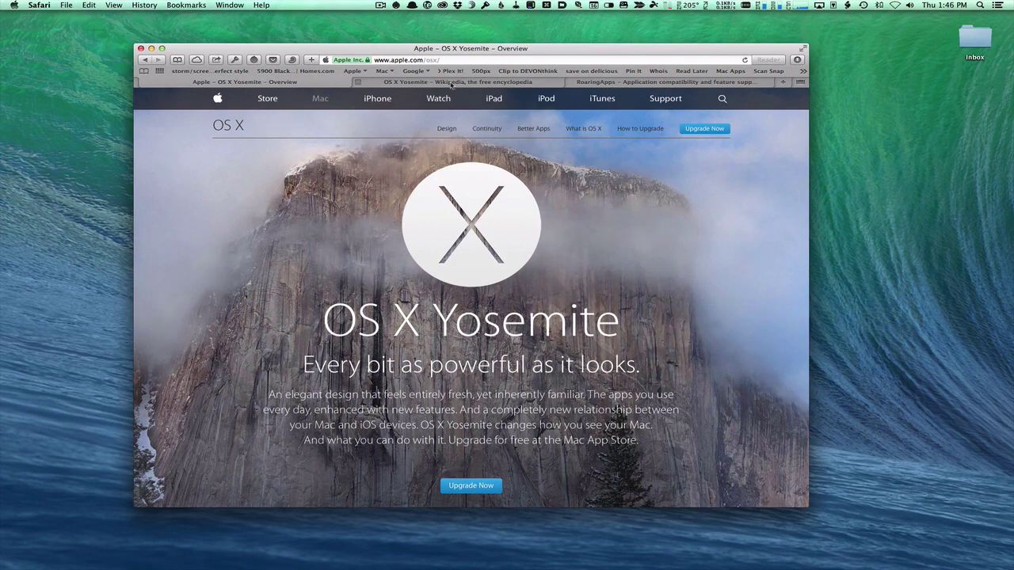
pyautogui.click(450, 83)
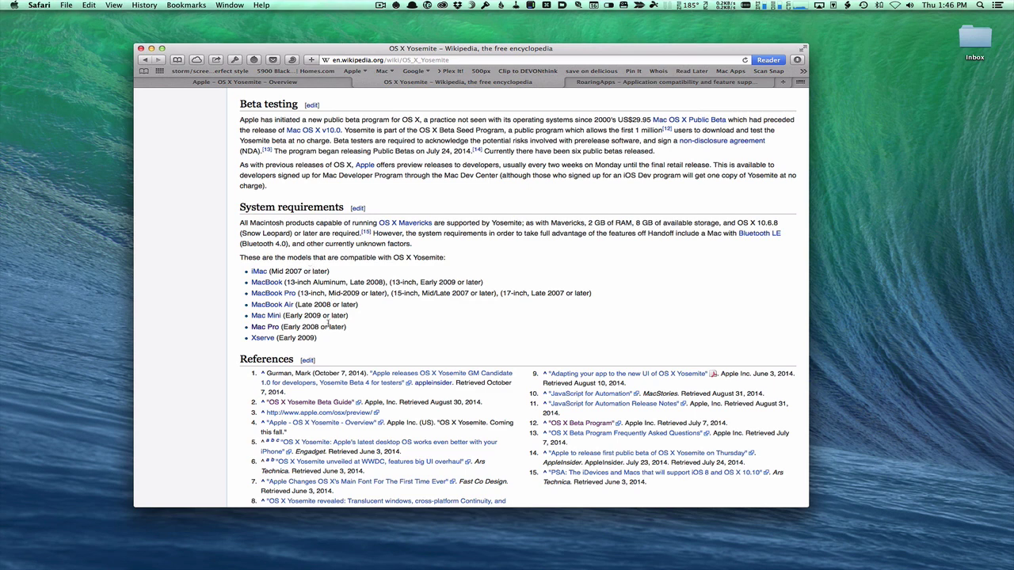
# - Check this Mac's model and year in the detailed About This Mac overview, and close it
pyautogui.click(14, 6)
pyautogui.click(44, 16)
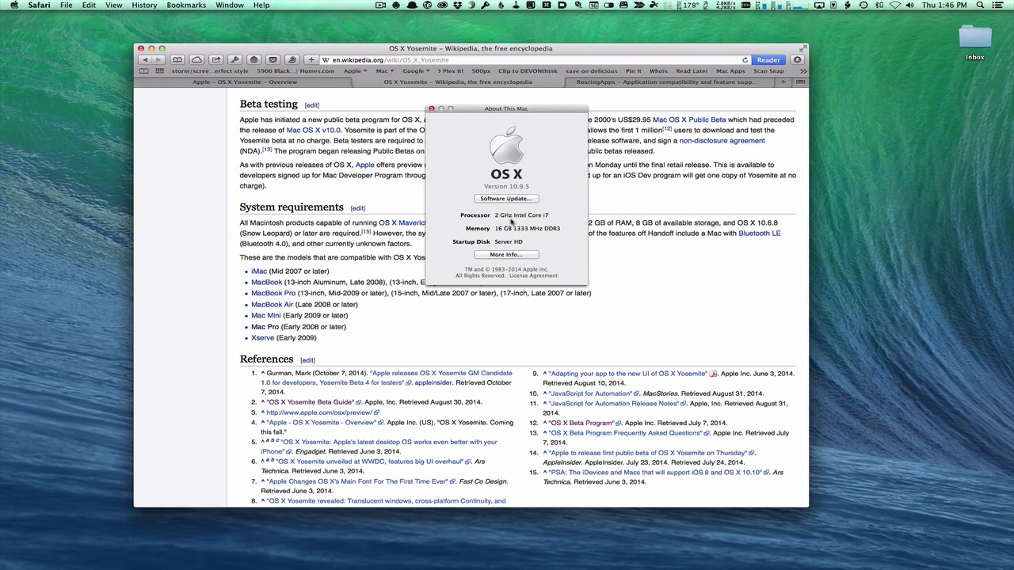
pyautogui.click(505, 255)
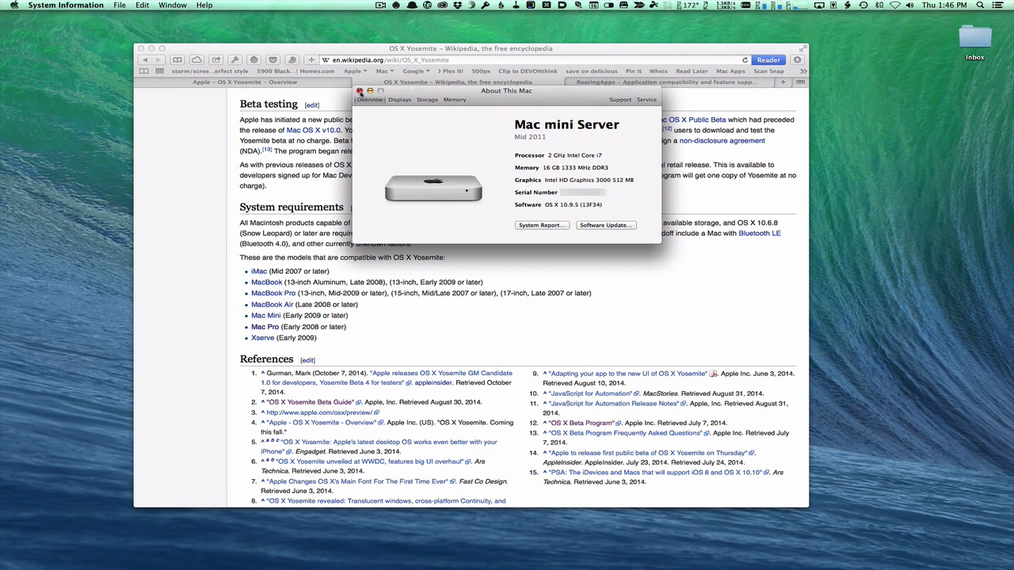
pyautogui.click(360, 92)
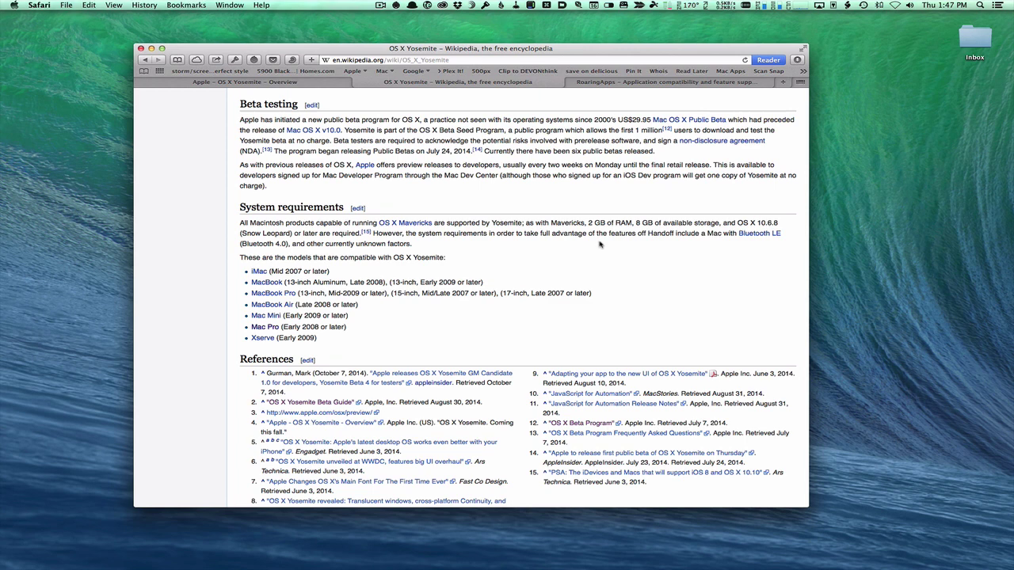
# - Browse the Yosemite application compatibility table on RoaringApps and minimize the browser window
pyautogui.click(640, 82)
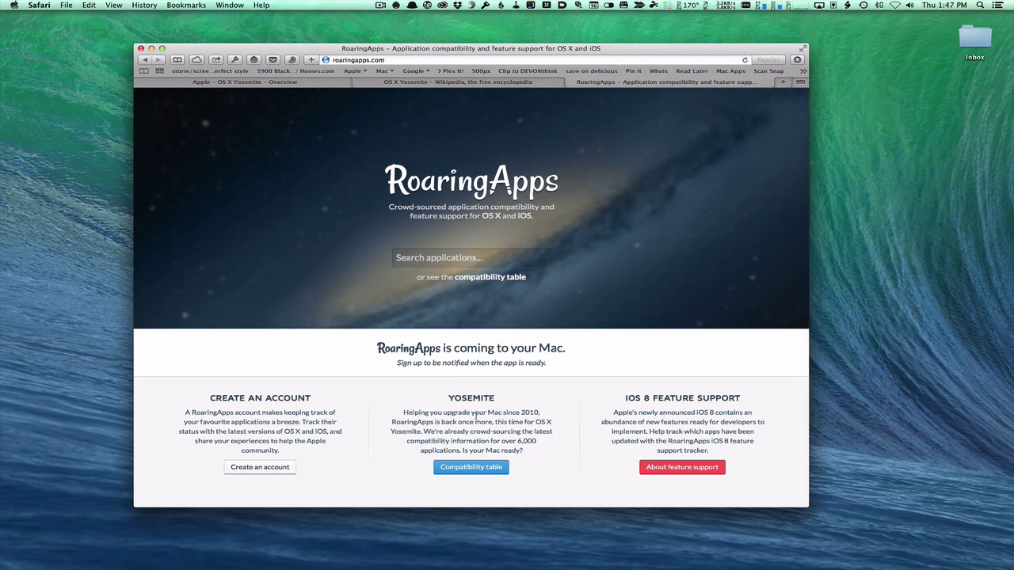
pyautogui.click(473, 468)
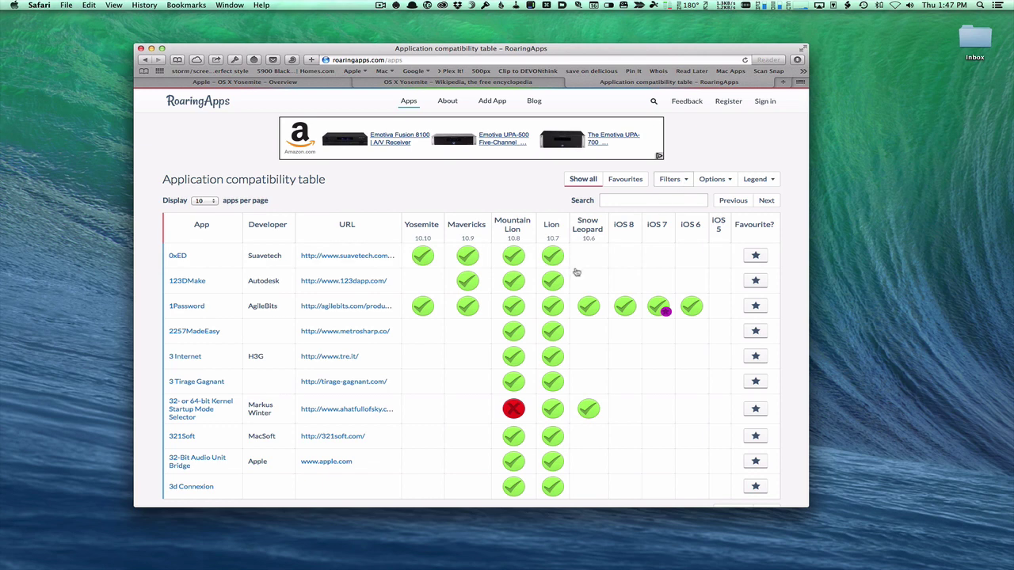
pyautogui.scroll(-5, 408, 363)
pyautogui.scroll(5, 408, 362)
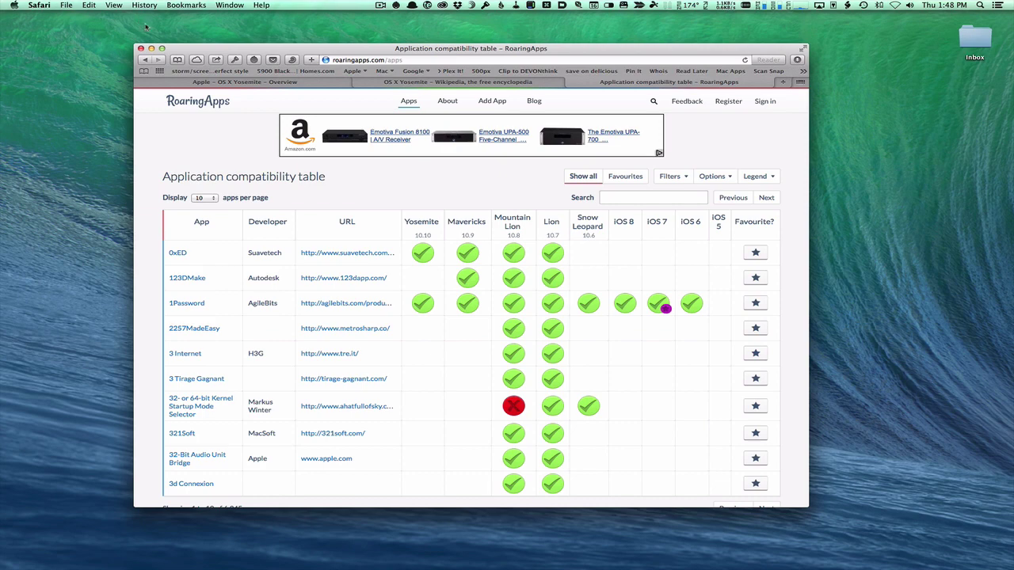
pyautogui.click(151, 49)
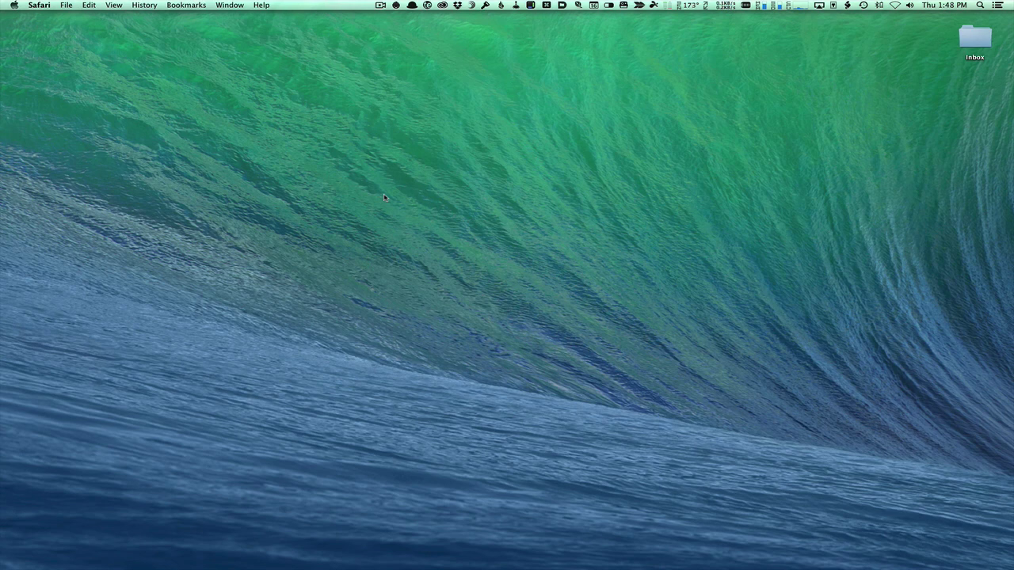
# - Check the latest backup details in the Time Machine preferences and close them
pyautogui.click(862, 6)
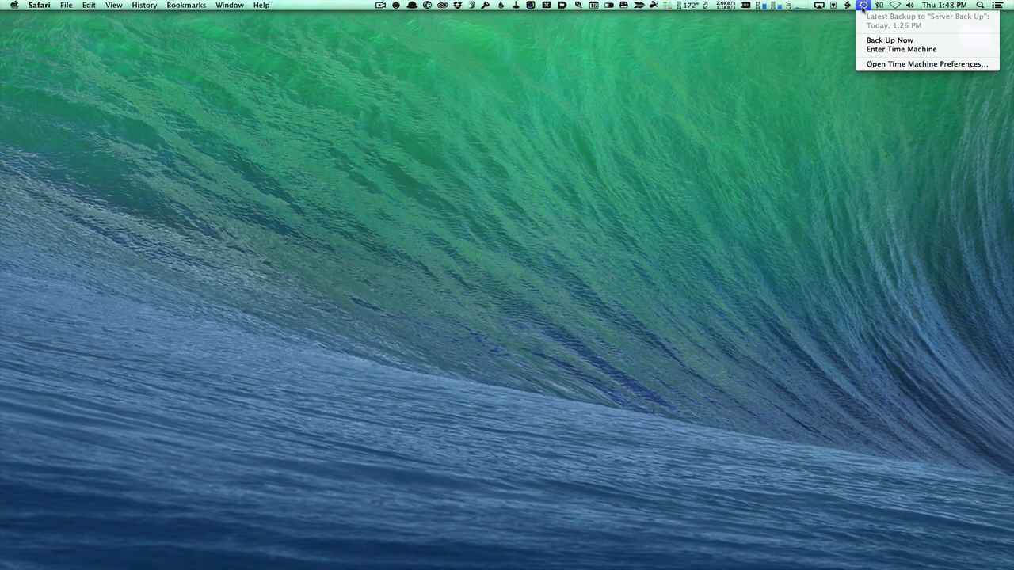
pyautogui.click(883, 64)
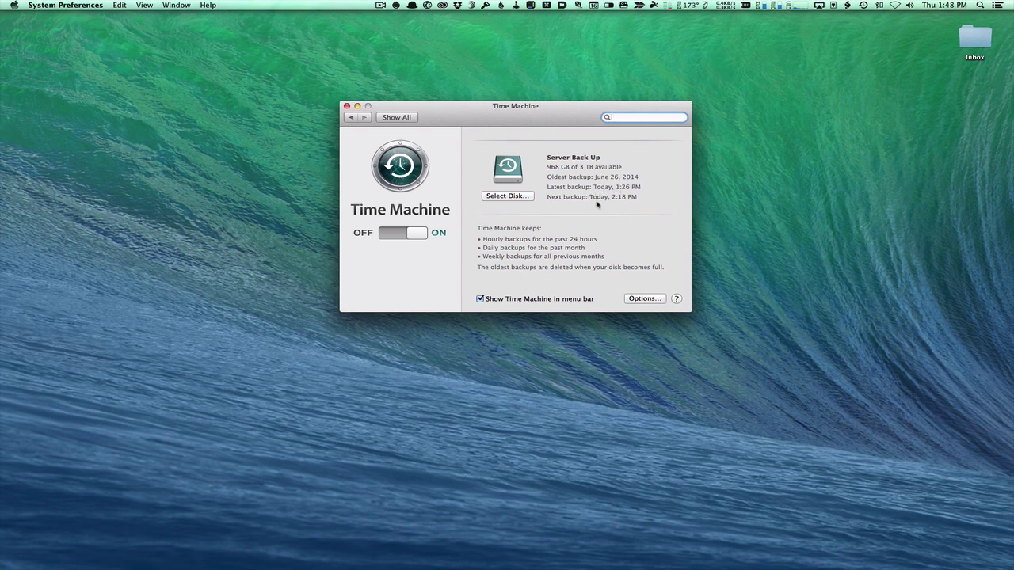
pyautogui.click(346, 106)
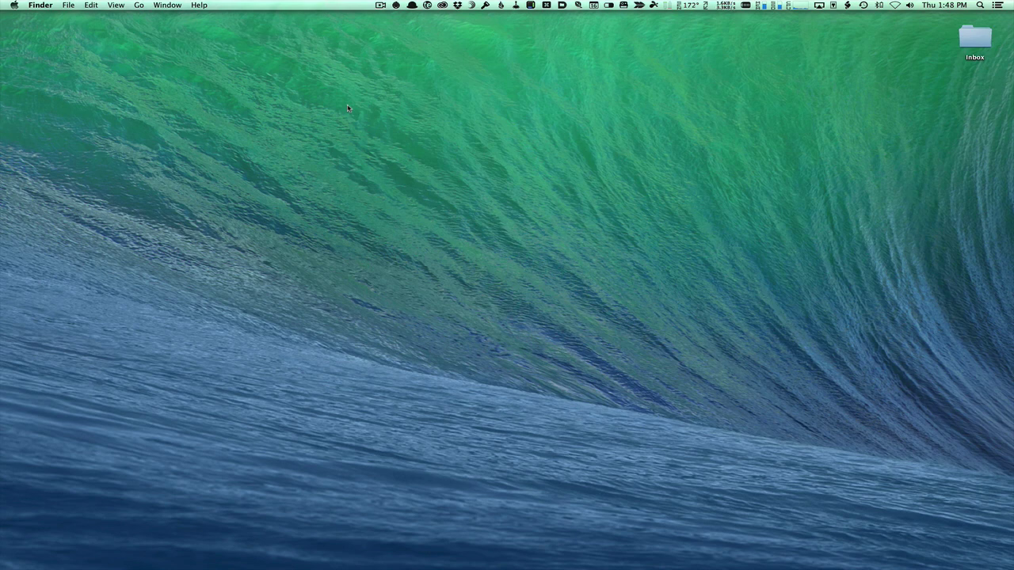
# - Launch SuperDuper!, arrange its windows to review the backup settings and scheduled copies, and quit it
pyautogui.hotkey('alt', 'space')
pyautogui.write('Su')
pyautogui.press('Return')
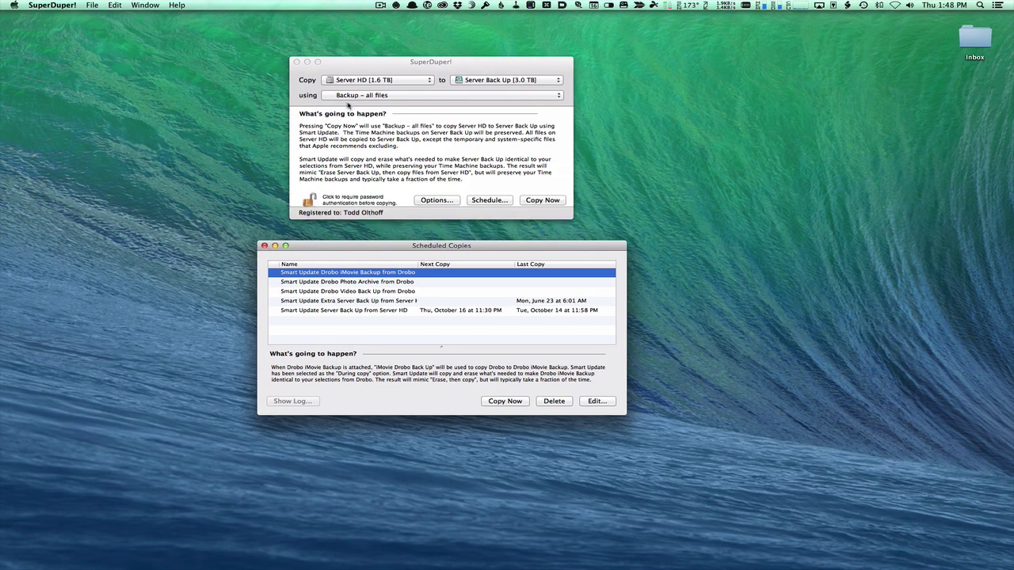
pyautogui.moveTo(396, 68); pyautogui.dragTo(444, 77)
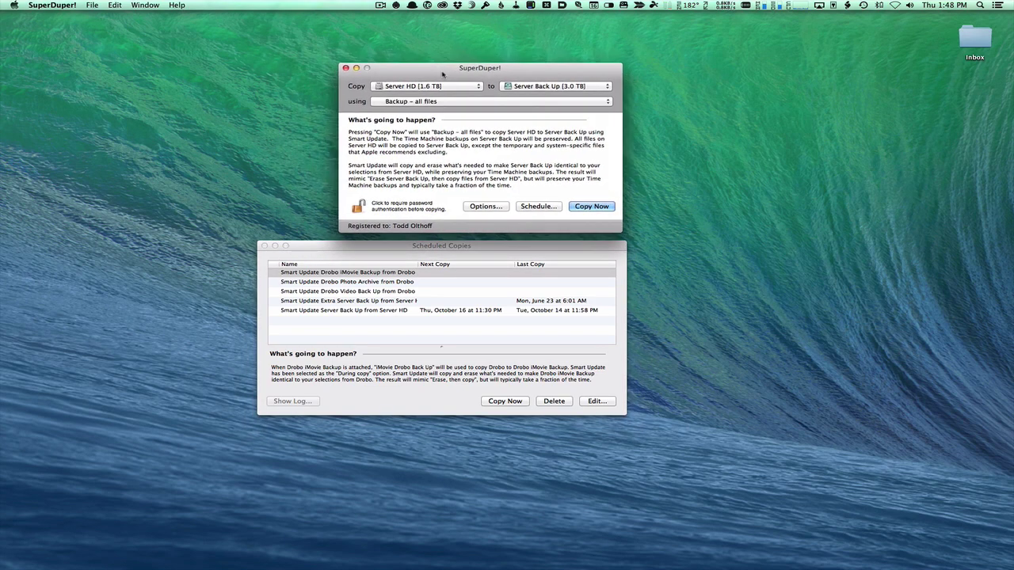
pyautogui.moveTo(413, 241); pyautogui.dragTo(456, 251)
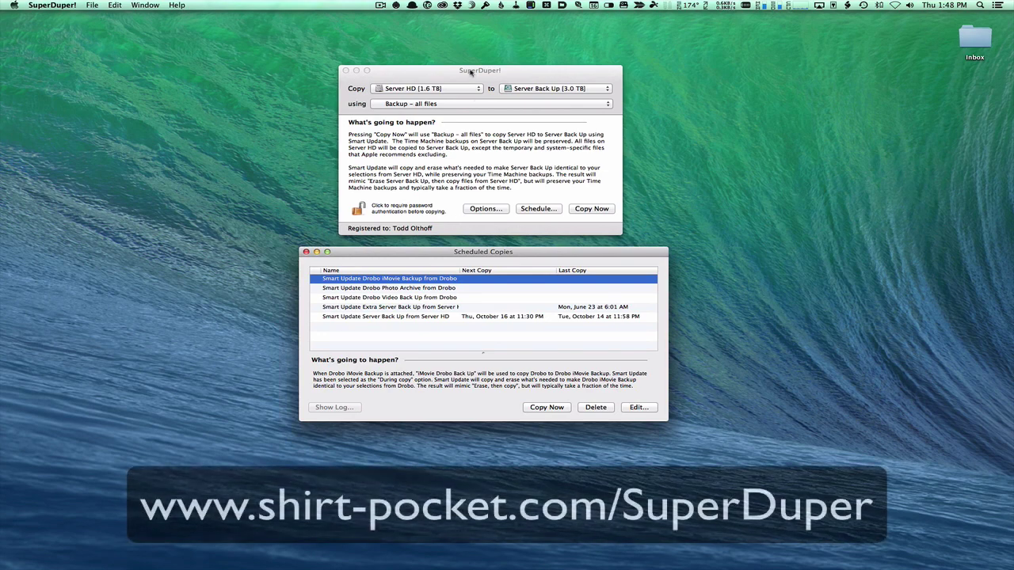
pyautogui.click(470, 73)
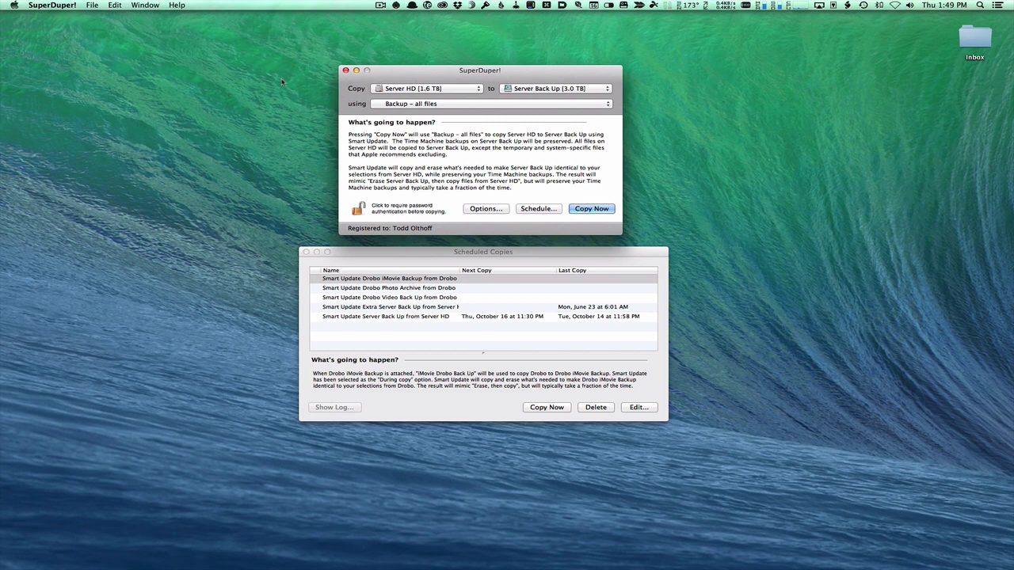
pyautogui.click(60, 5)
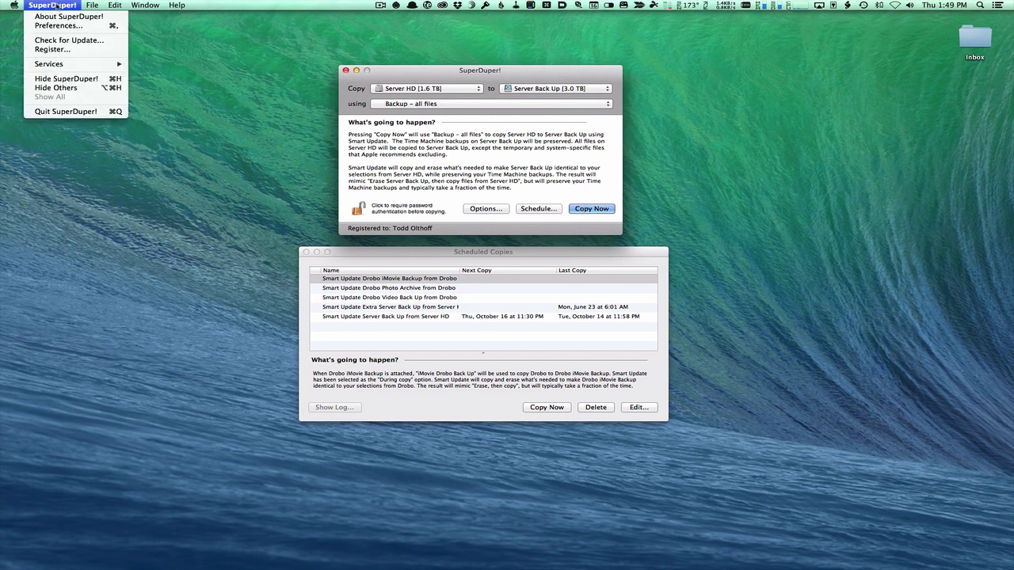
pyautogui.click(77, 112)
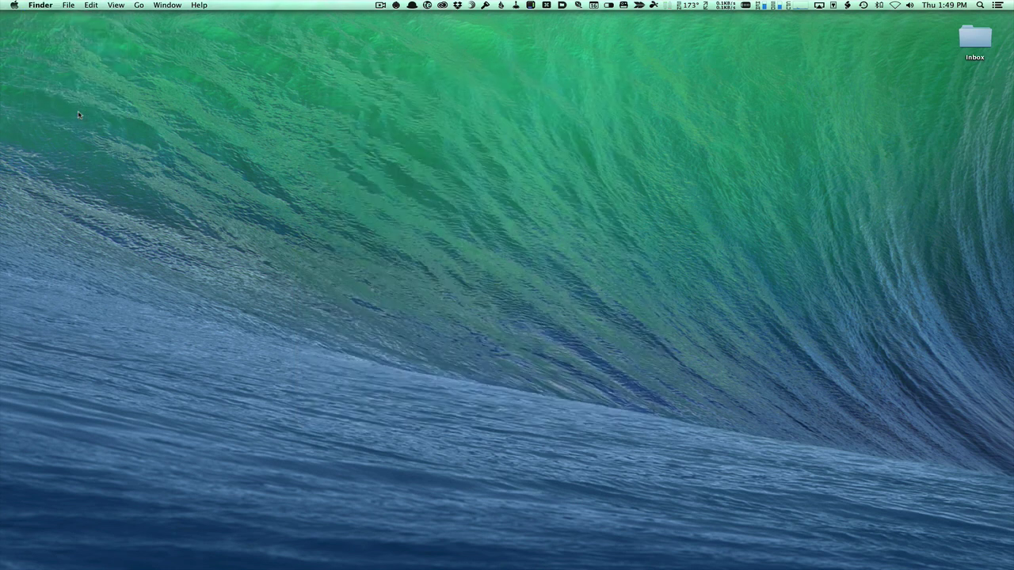
# - Restore the minimized RoaringApps browser window and follow the upgrade link on Apple's OS X Yosemite overview page
pyautogui.moveTo(570, 566)
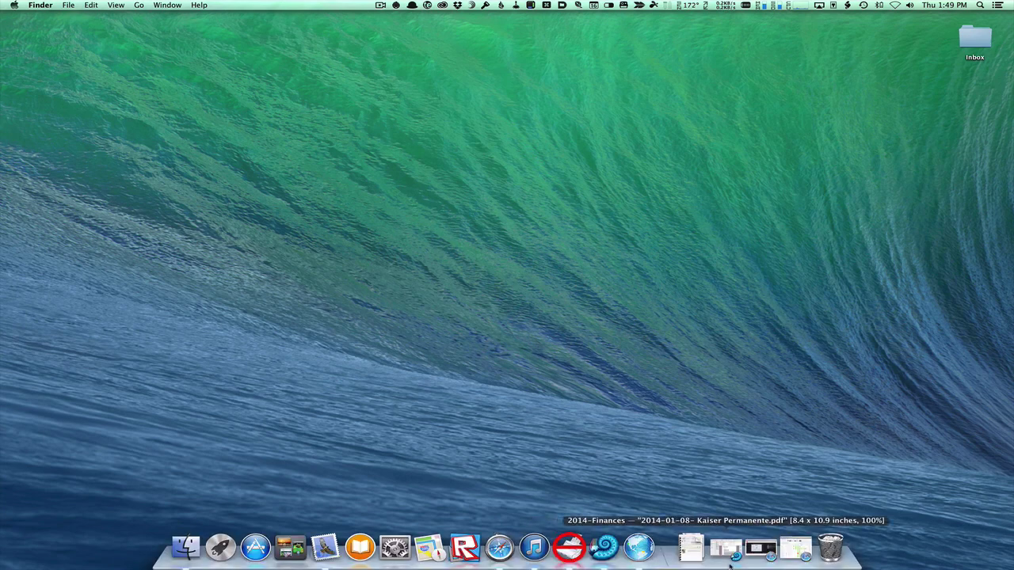
pyautogui.click(795, 548)
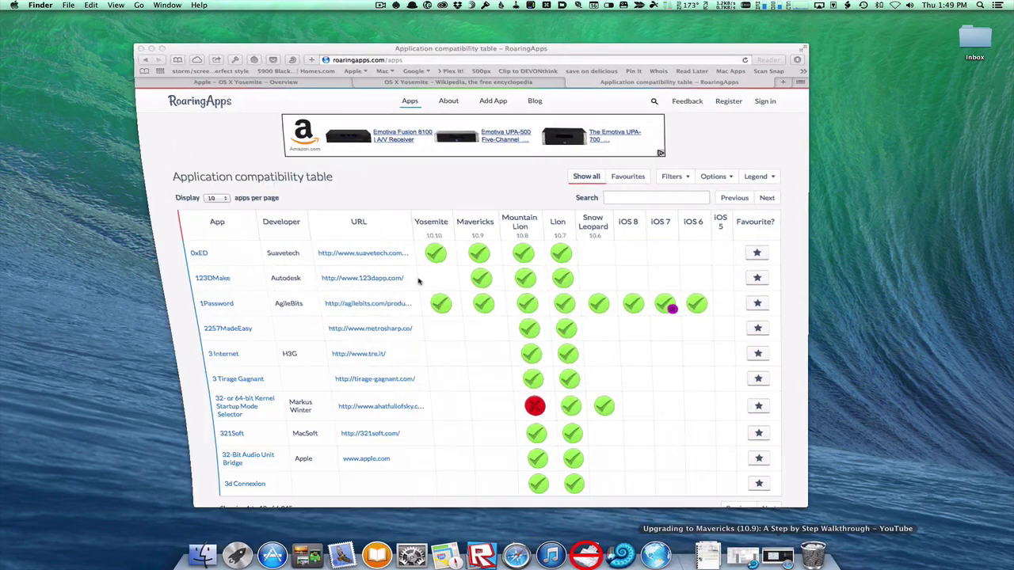
pyautogui.click(244, 83)
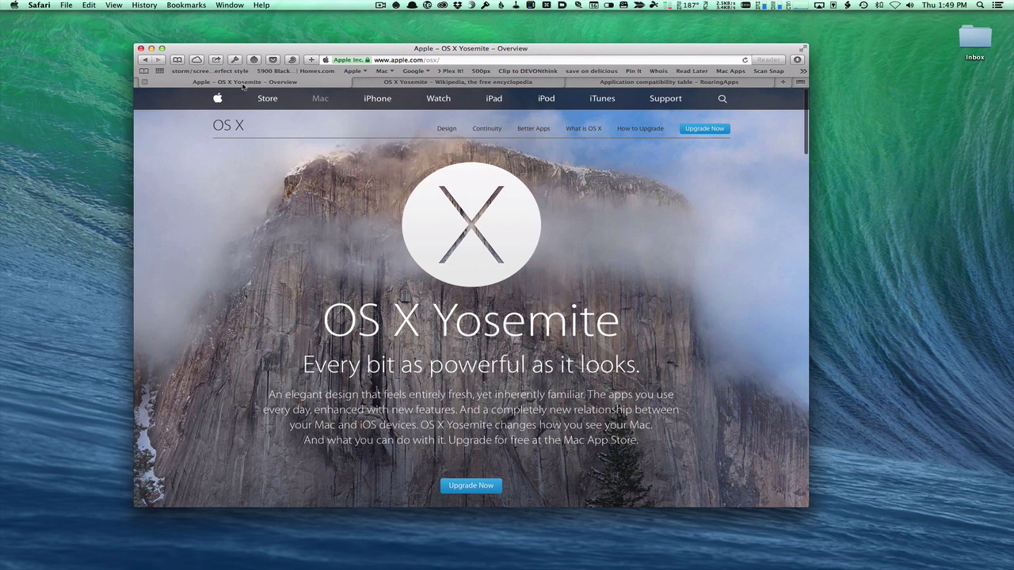
pyautogui.click(704, 129)
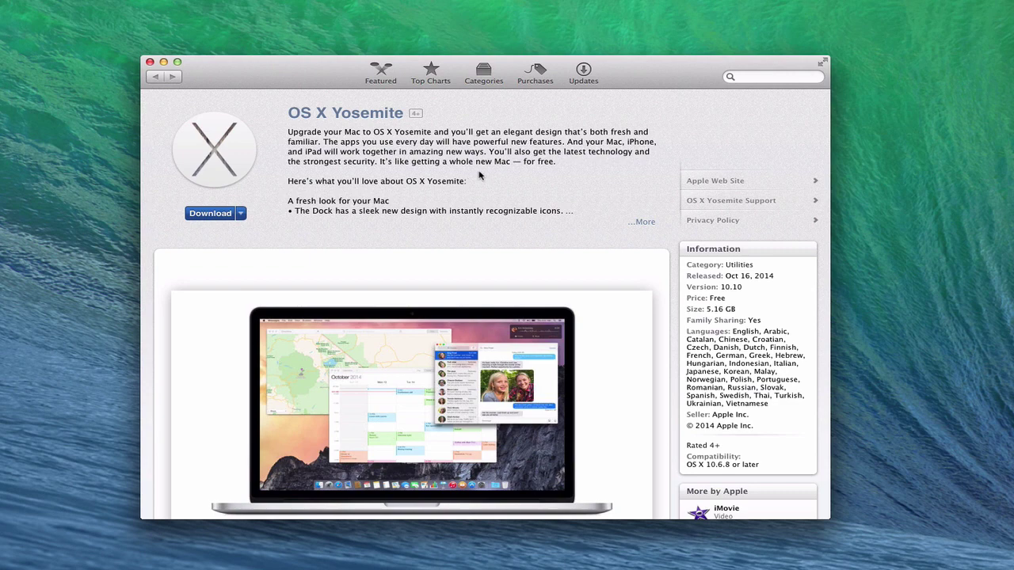
# - Review the OS X Yosemite page in the App Store, download the installer and minimize the store window
pyautogui.scroll(-3, 491, 175)
pyautogui.scroll(-10, 490, 174)
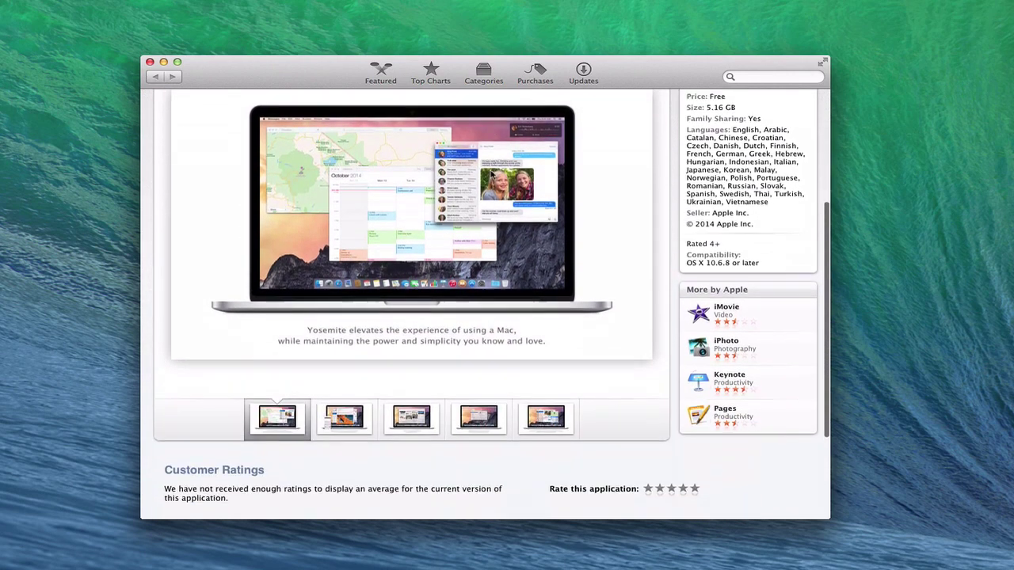
pyautogui.scroll(12, 491, 174)
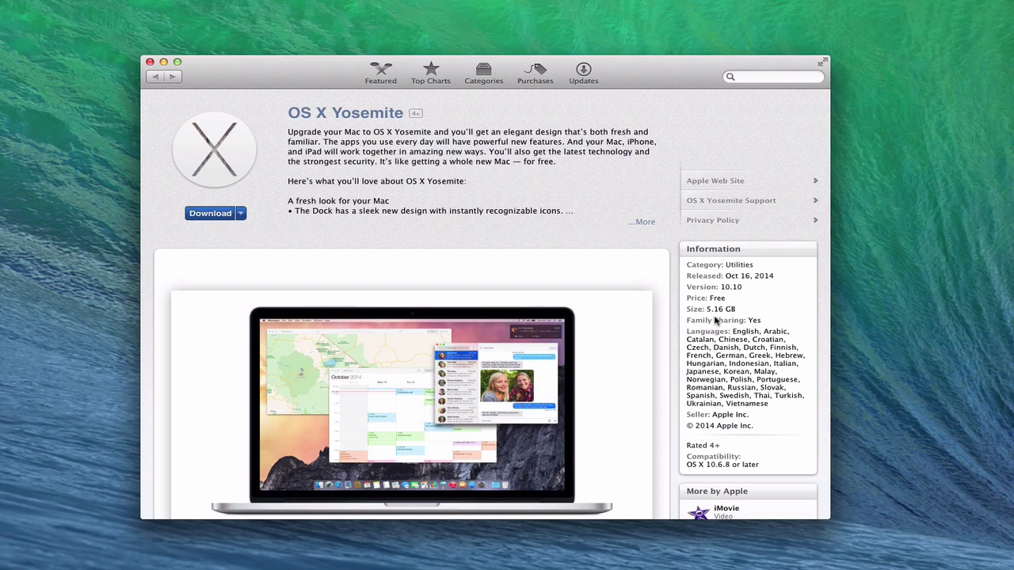
pyautogui.click(218, 218)
pyautogui.click(163, 62)
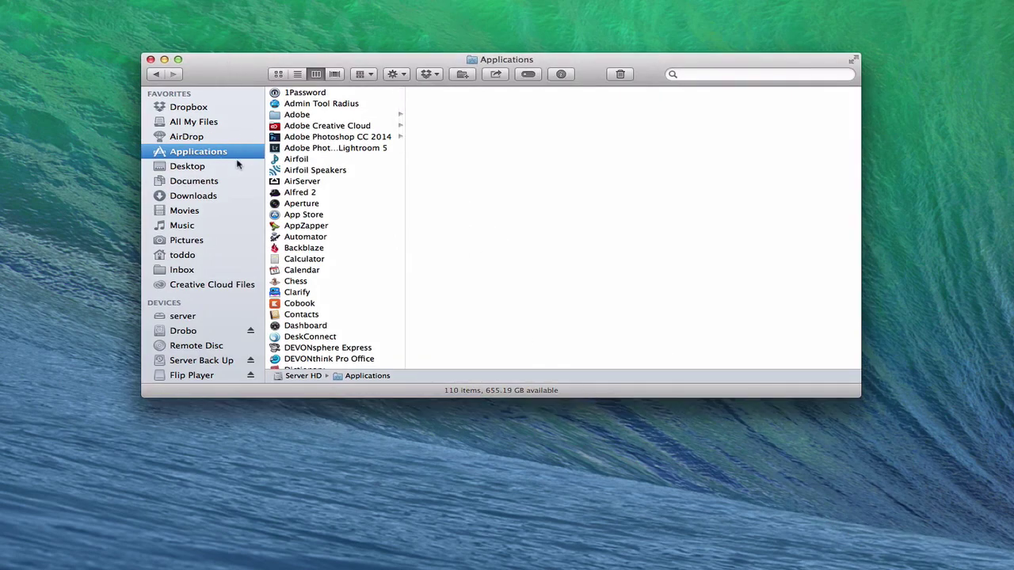
# - Find Install OS X Yosemite in the Applications folder and show its package contents
pyautogui.scroll(-5, 324, 247)
pyautogui.scroll(-5, 323, 247)
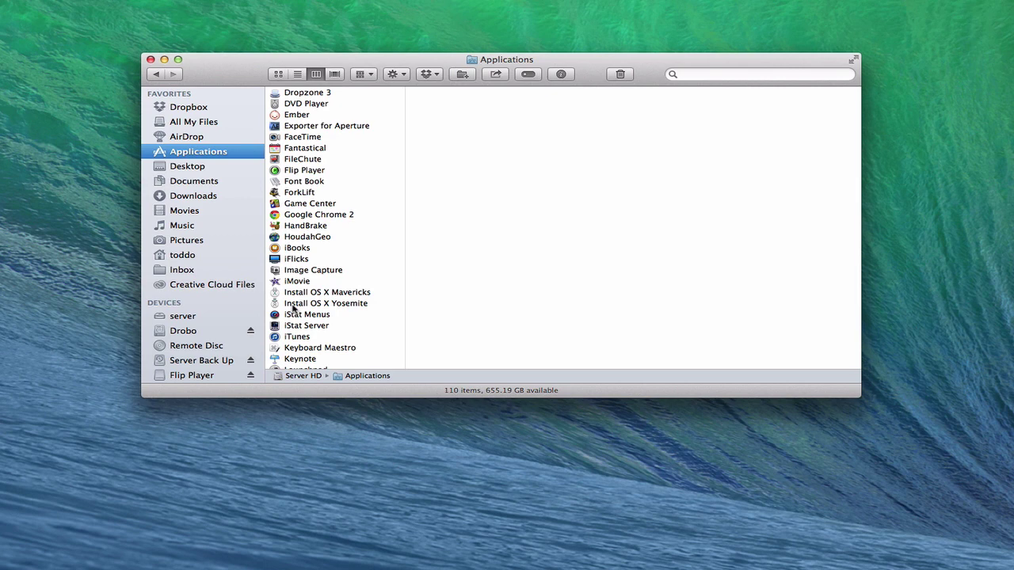
pyautogui.click(294, 307)
pyautogui.rightClick(294, 308)
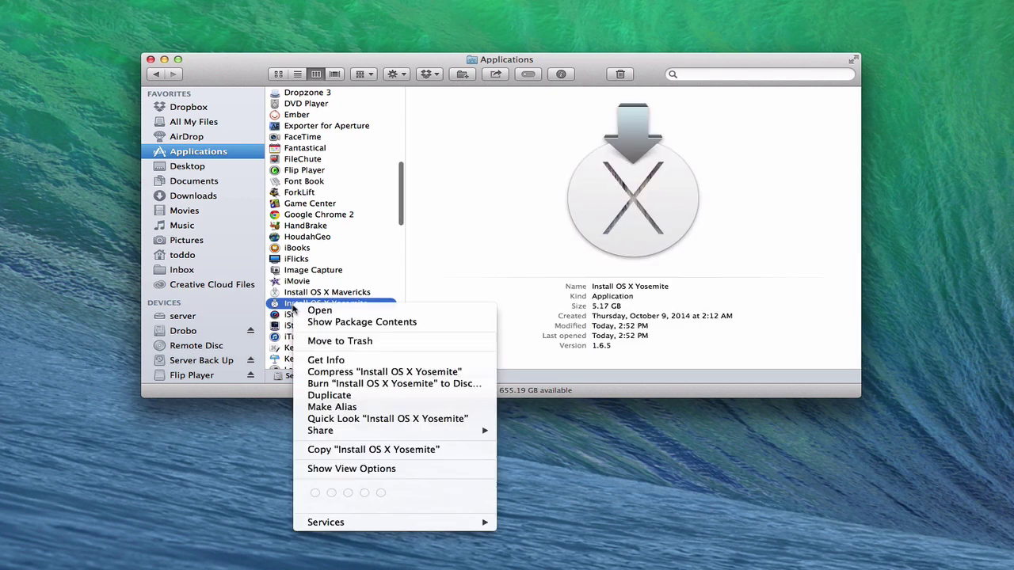
pyautogui.click(325, 322)
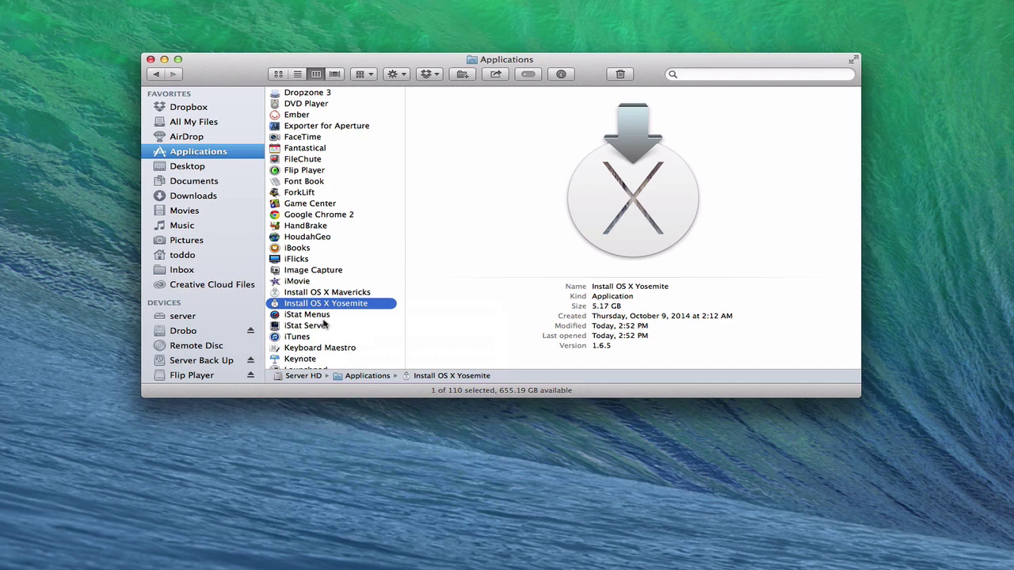
# - Select InstallESD.dmg inside the package's Contents/SharedSupport folder and copy it
pyautogui.click(308, 94)
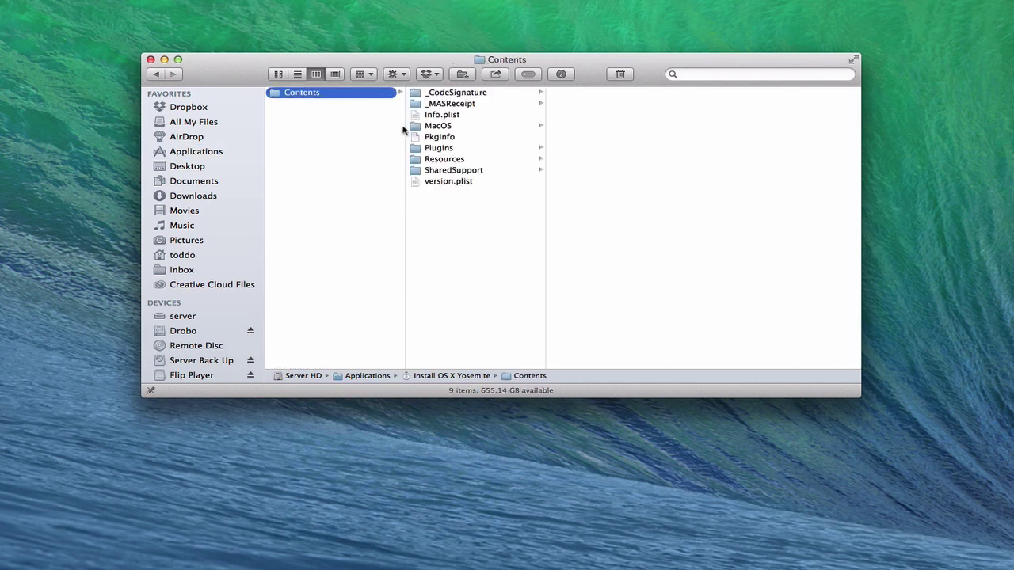
pyautogui.click(450, 172)
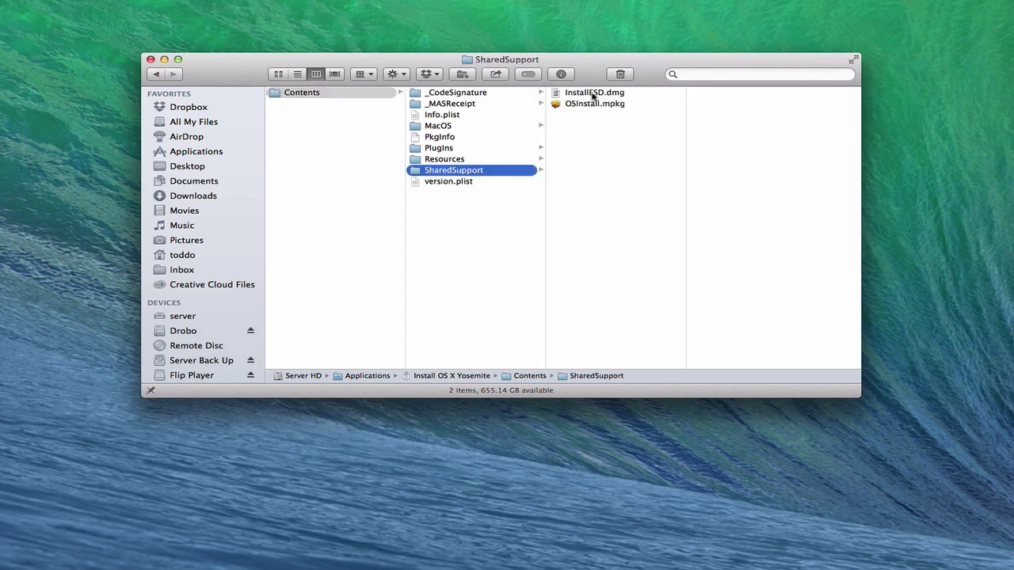
pyautogui.click(586, 93)
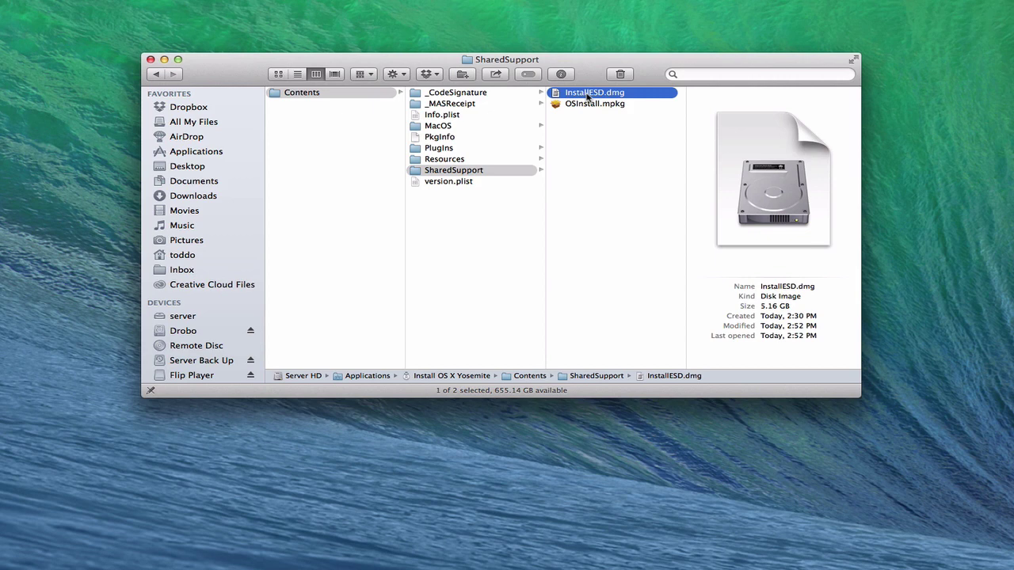
# - Paste the copied InstallESD.dmg into the Computer folder within Documents
pyautogui.click(198, 186)
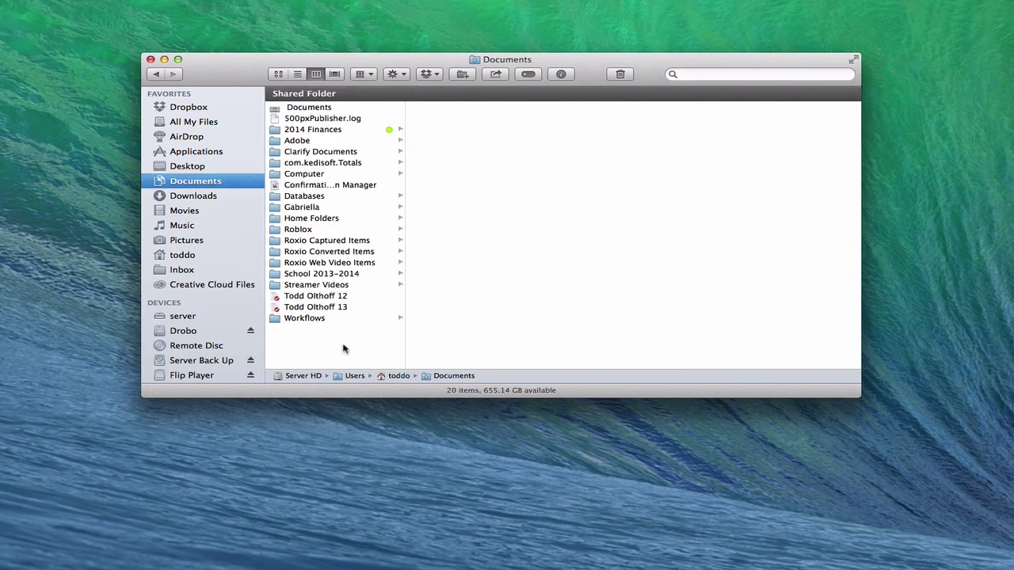
pyautogui.click(313, 177)
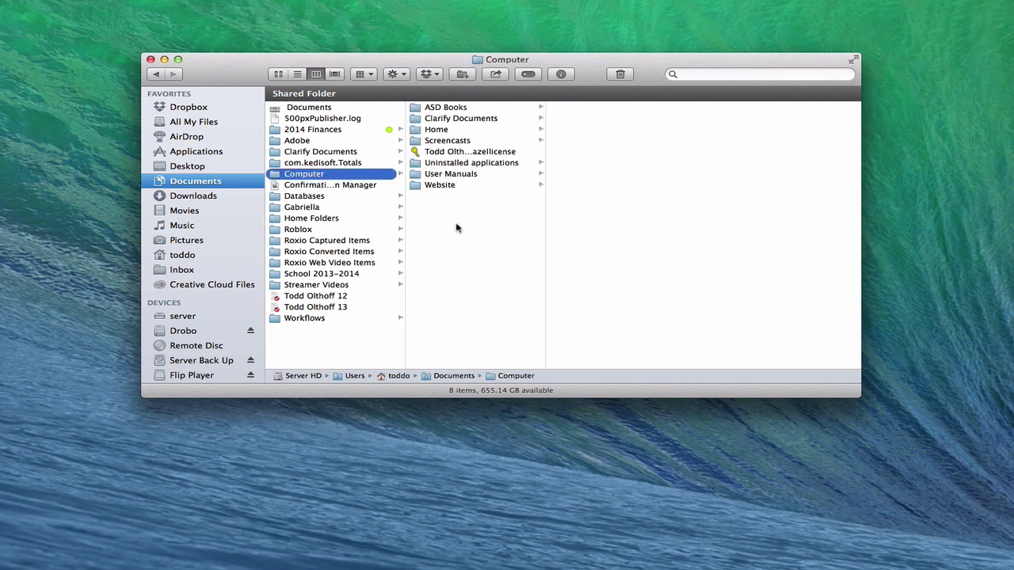
pyautogui.rightClick(456, 225)
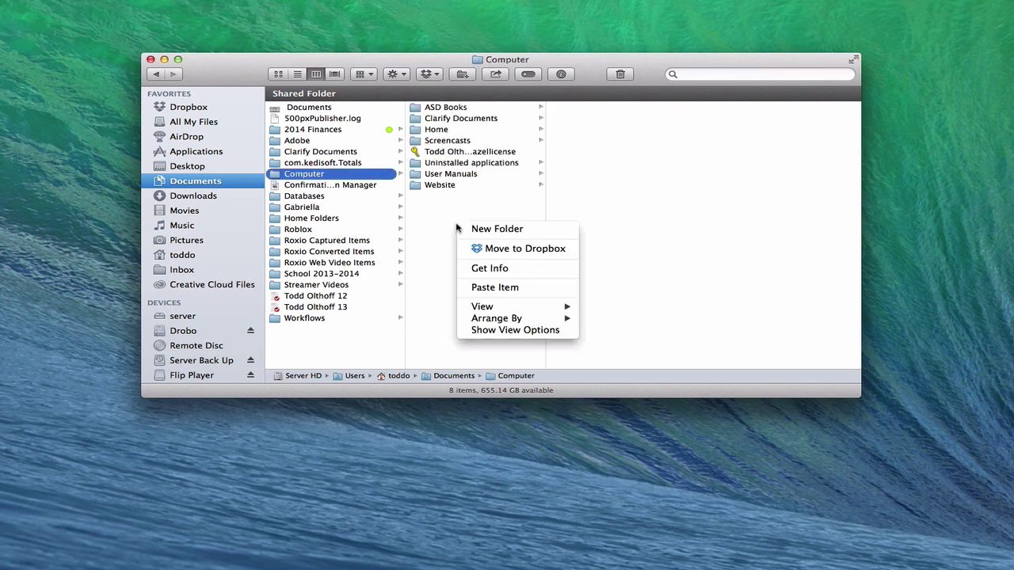
pyautogui.click(493, 288)
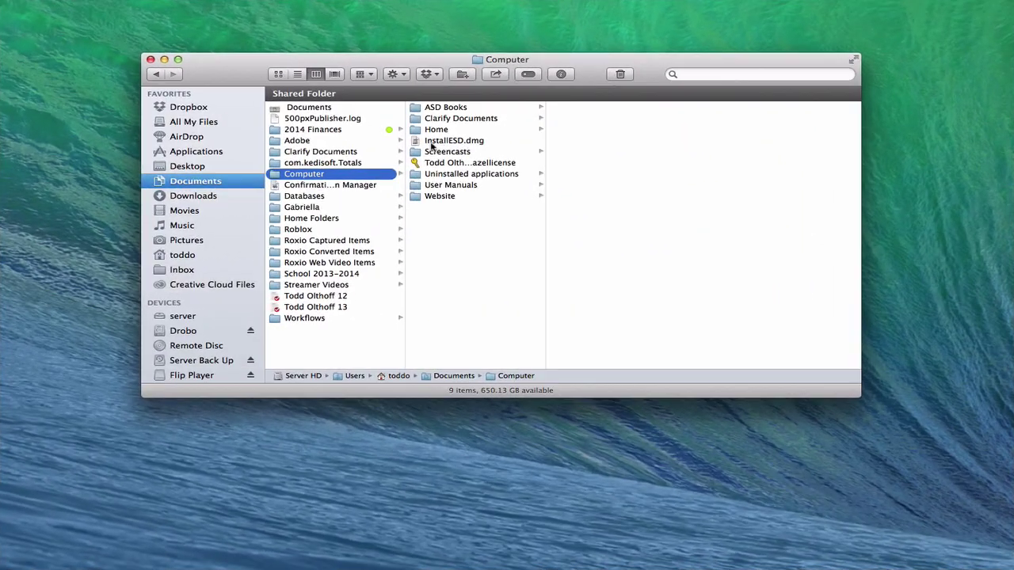
# - Rename the copied InstallESD.dmg in the Computer folder as YosemiteInstallESD.dmg
pyautogui.click(435, 142)
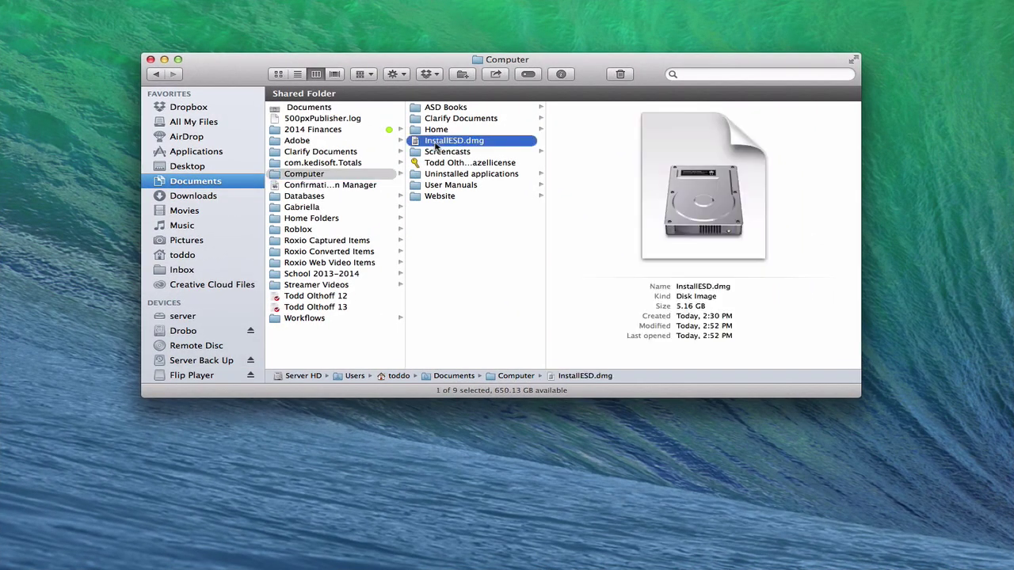
pyautogui.click(435, 144)
pyautogui.click(425, 140)
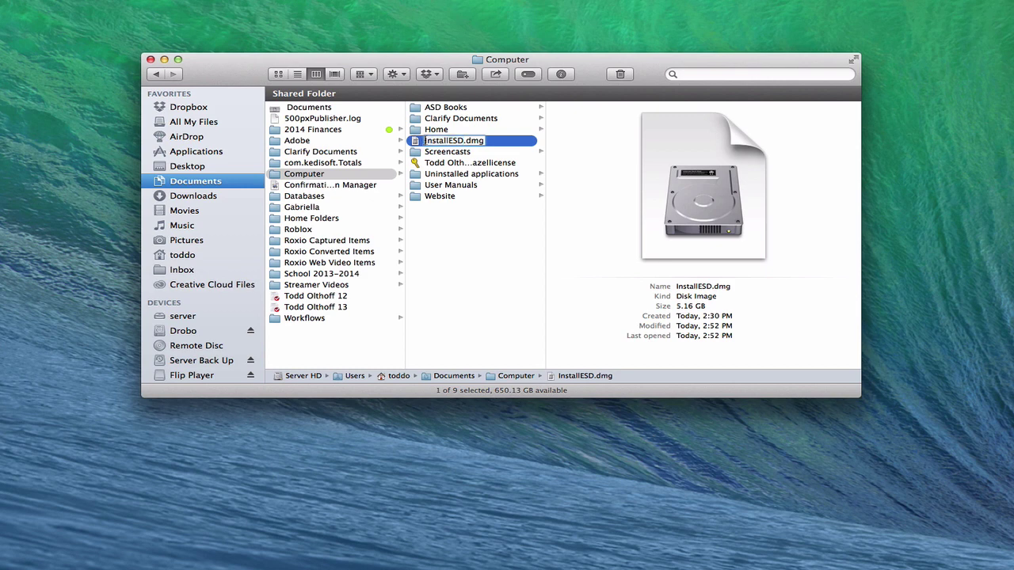
pyautogui.write('Yosemite')
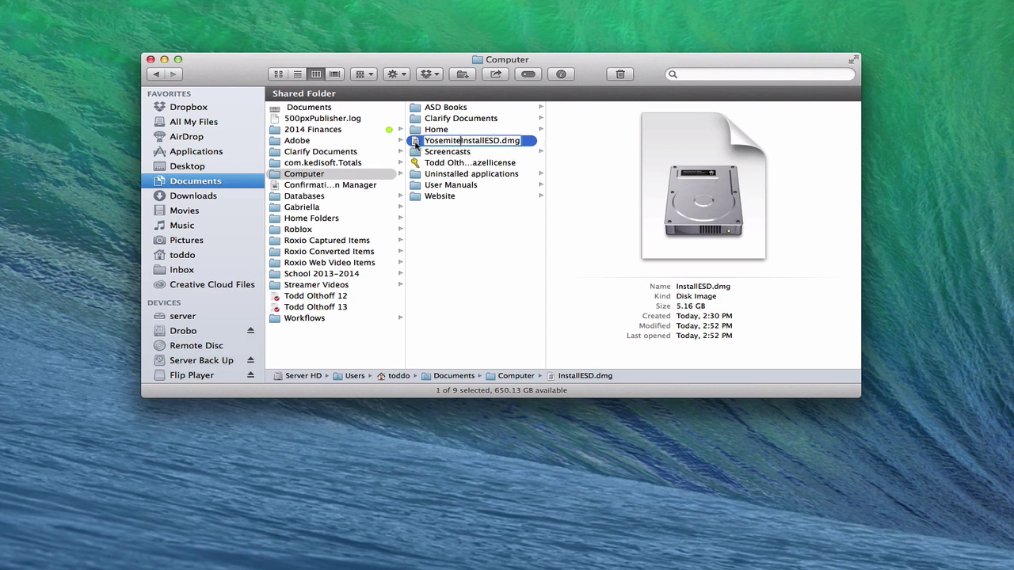
pyautogui.press('Return')
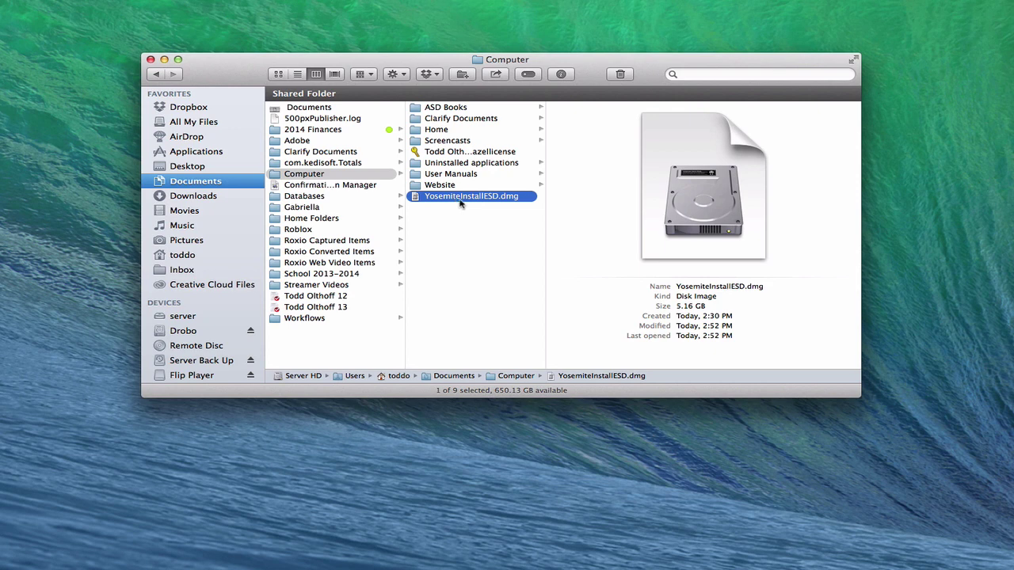
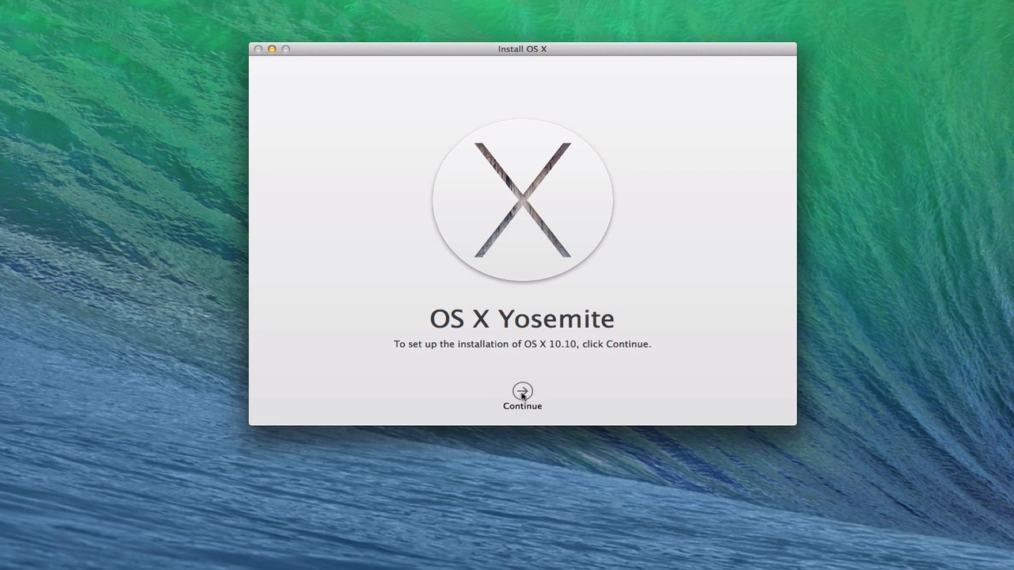
# - Proceed with the OS X Yosemite setup and agree to the software license agreement
pyautogui.click(522, 393)
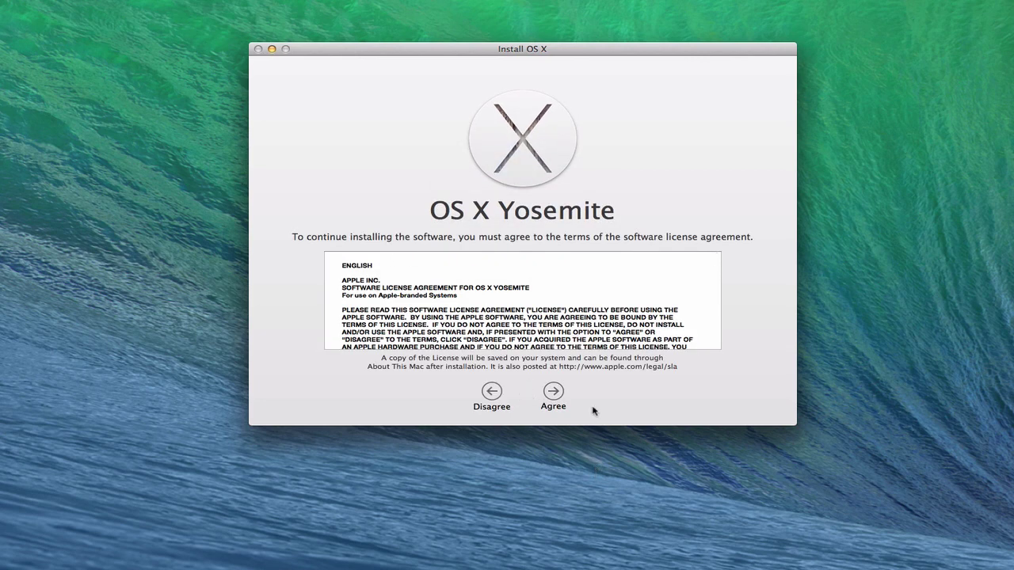
pyautogui.click(552, 394)
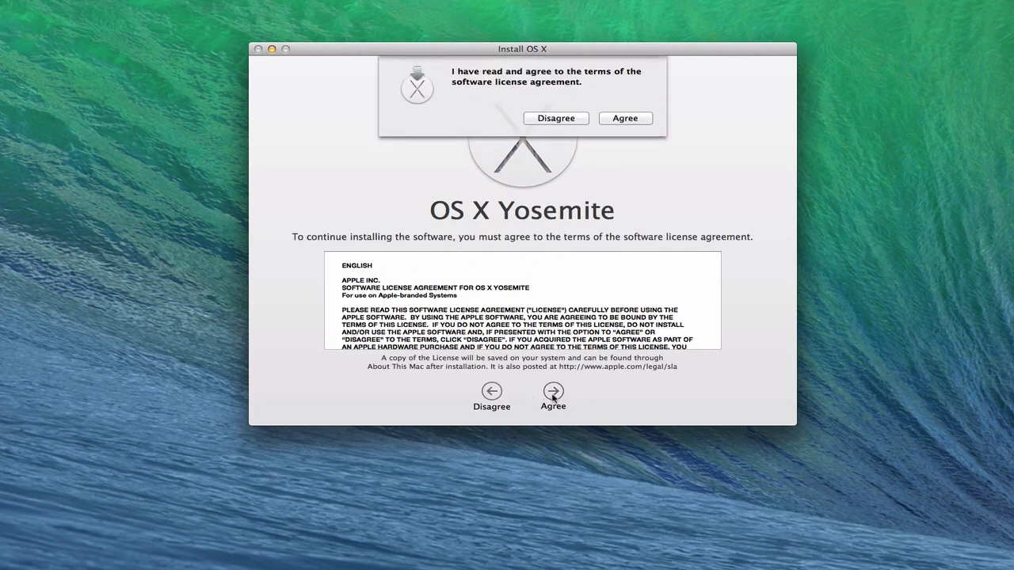
pyautogui.click(626, 123)
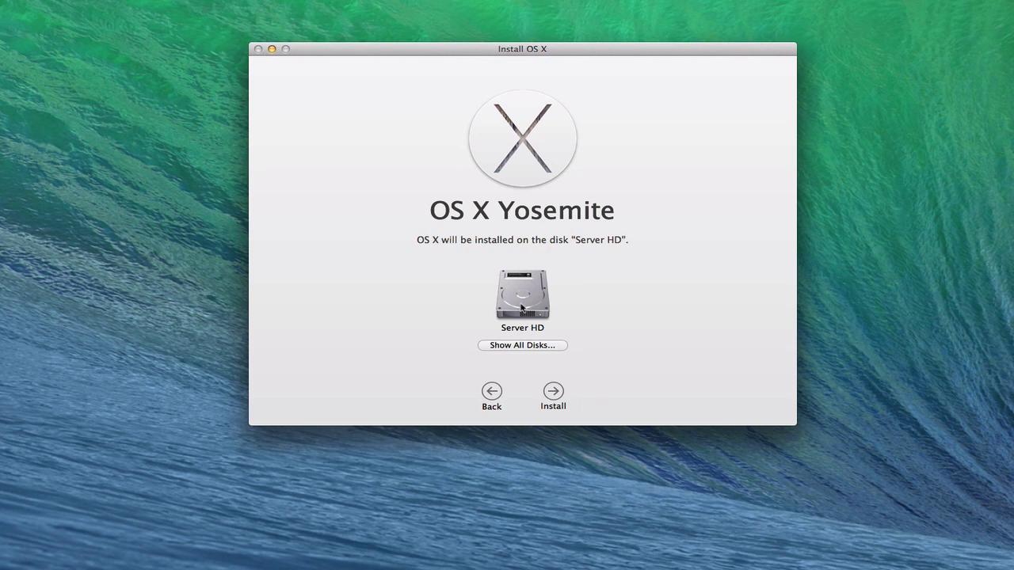
# - Start the installation on the Server HD disk and authorize it with the administrator password
pyautogui.click(553, 392)
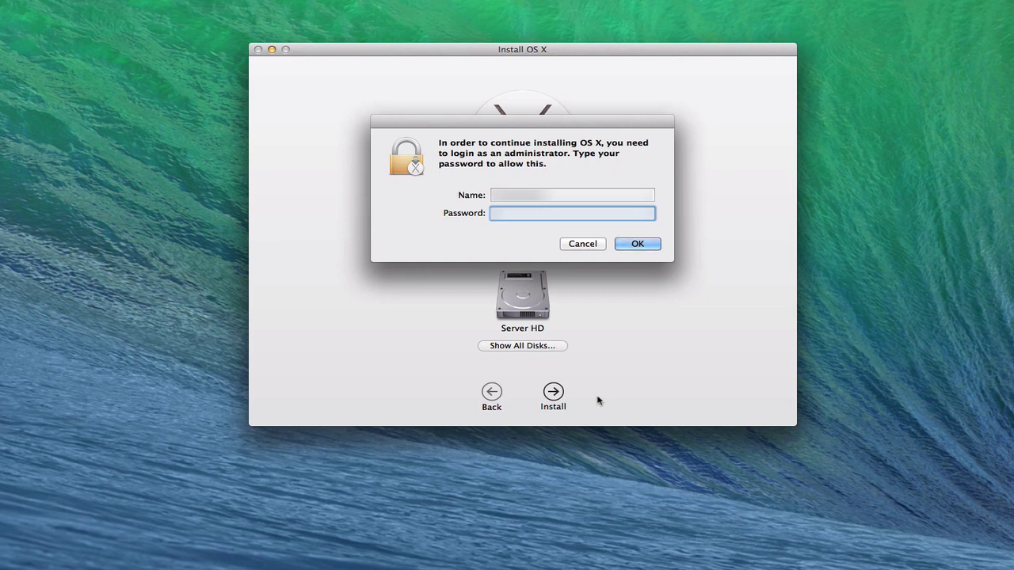
pyautogui.write('*********')
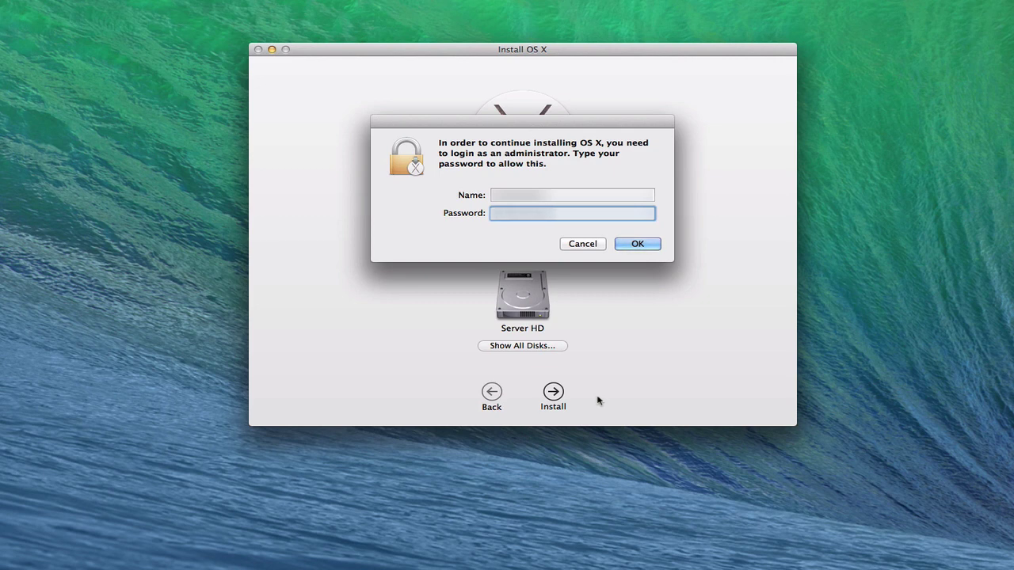
pyautogui.press('Return')
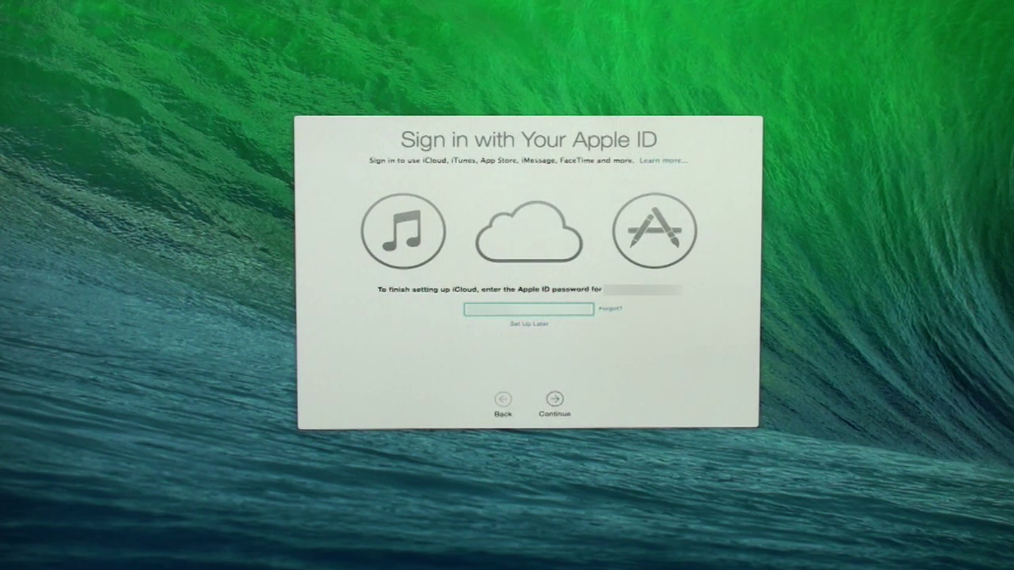
# - Continue from the Apple ID sign-in page and agree to the Terms and Conditions
pyautogui.click(554, 400)
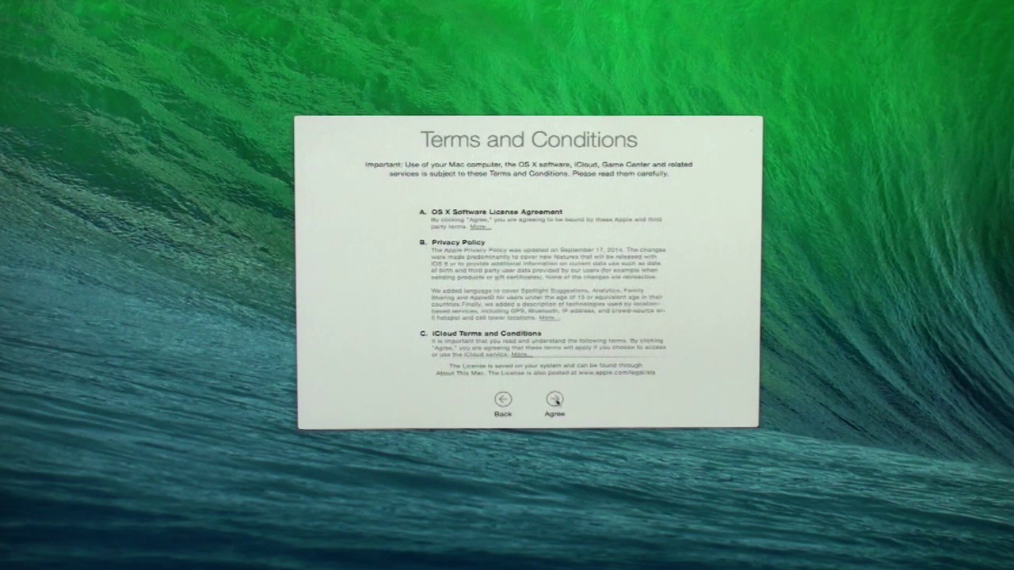
pyautogui.click(554, 400)
pyautogui.click(617, 184)
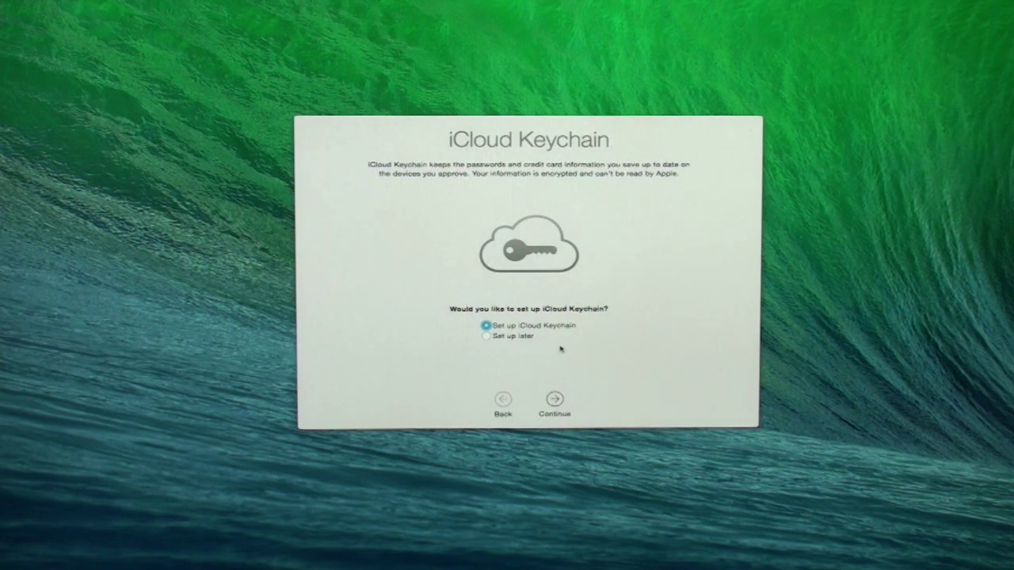
# - Complete the setup assistant with iCloud Keychain set up later and FileVault disk encryption turned off
pyautogui.click(487, 337)
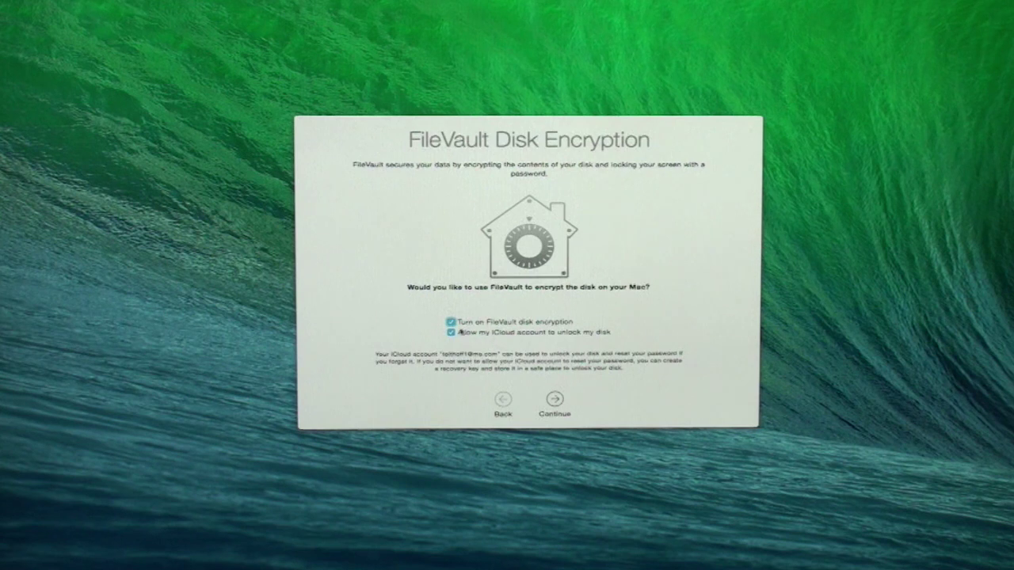
pyautogui.click(450, 322)
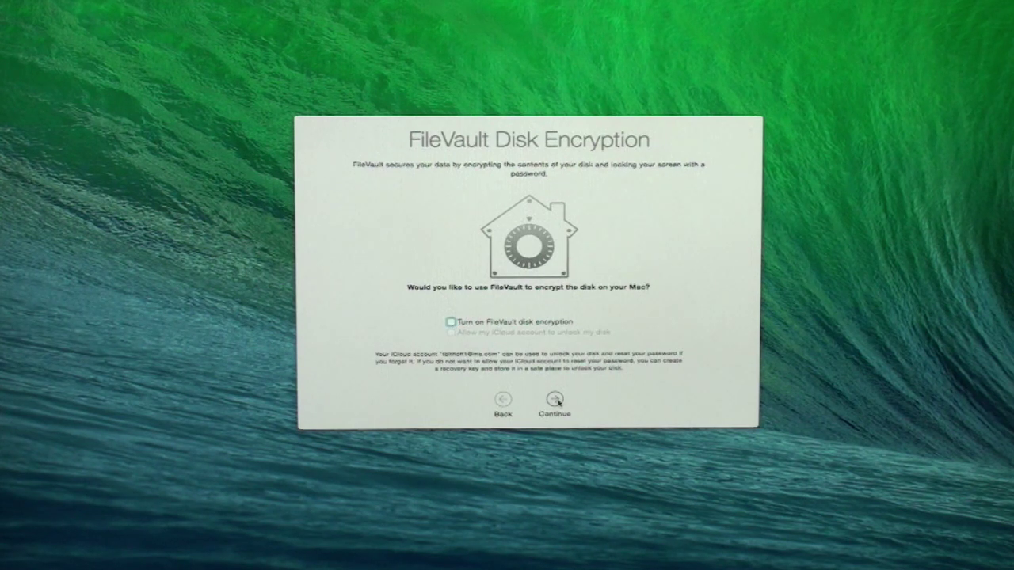
pyautogui.click(557, 401)
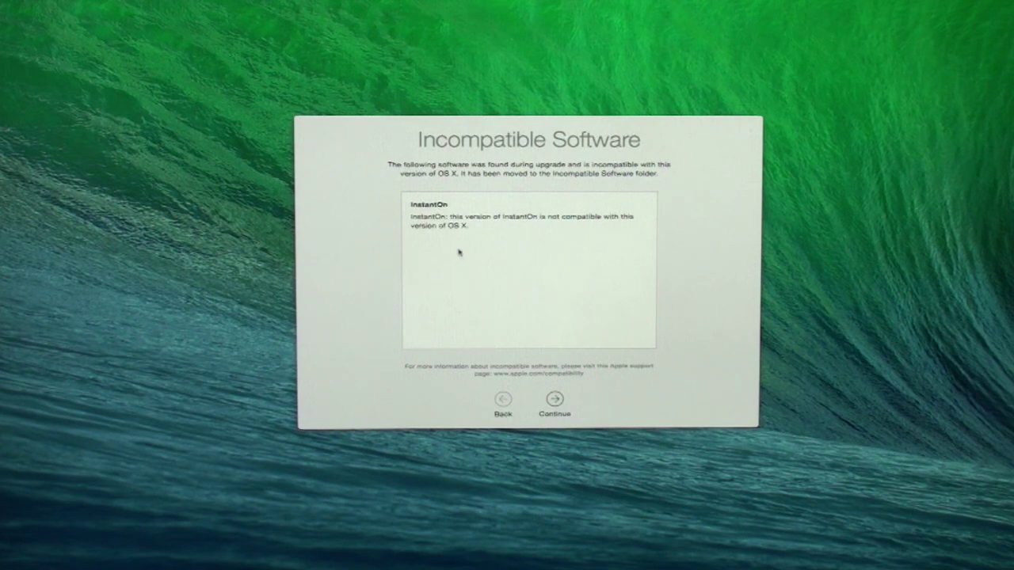
pyautogui.click(555, 399)
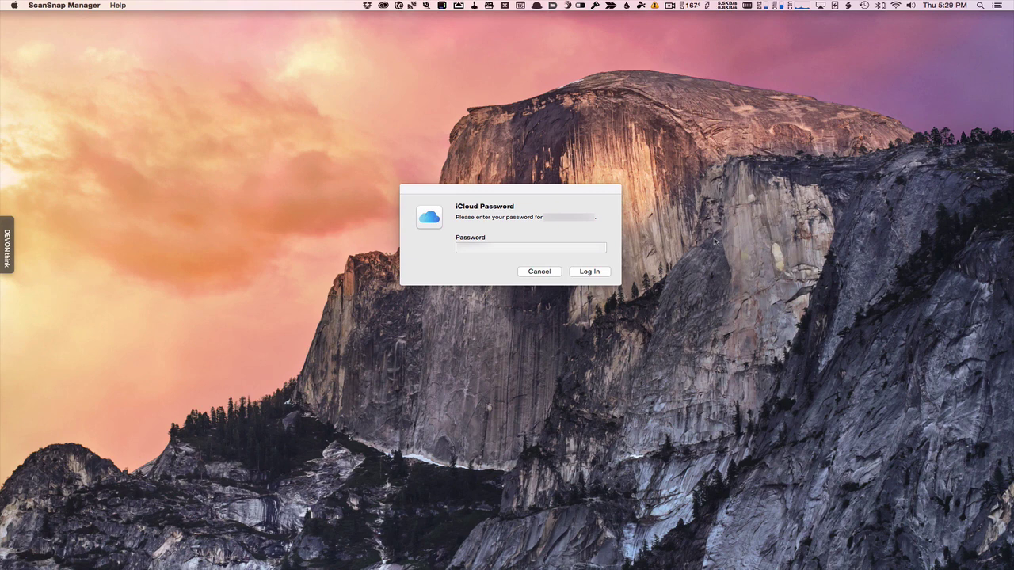
# - Enter the iCloud account password in the password request and log in
pyautogui.click(532, 191)
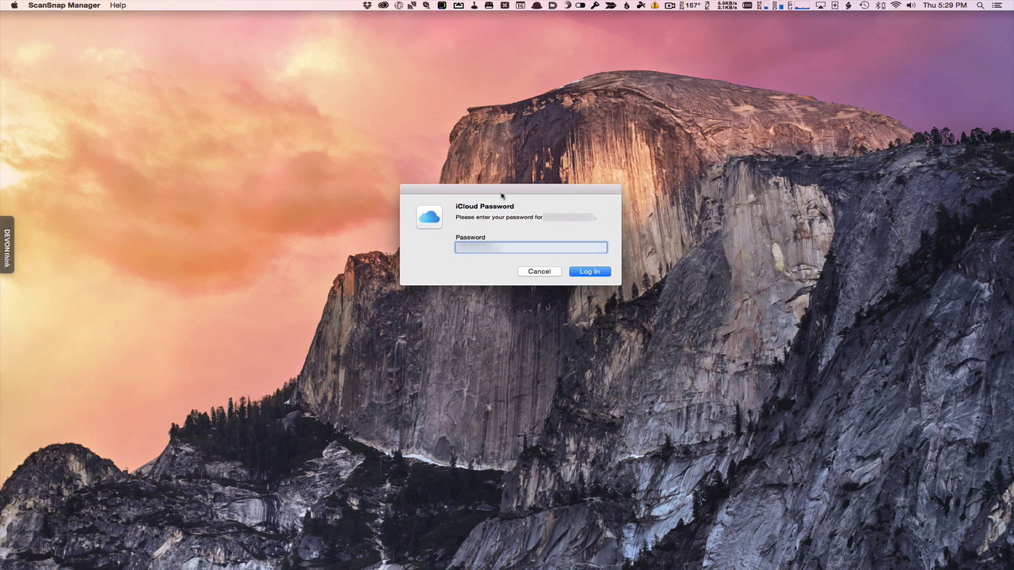
pyautogui.press('Return')
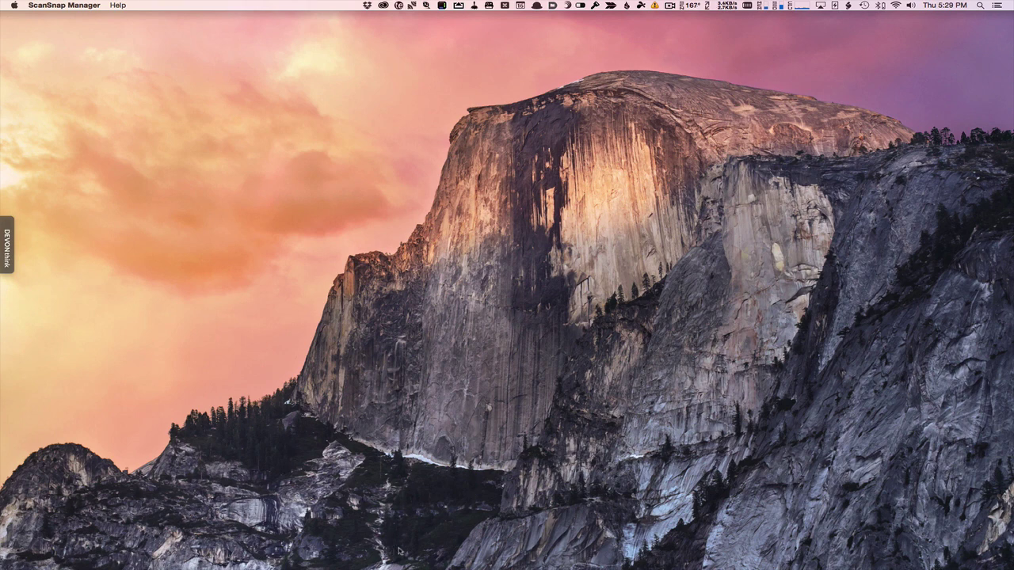
# - Open System Preferences, center its window on the desktop to look over the preference panes, and close it
pyautogui.moveTo(396, 567)
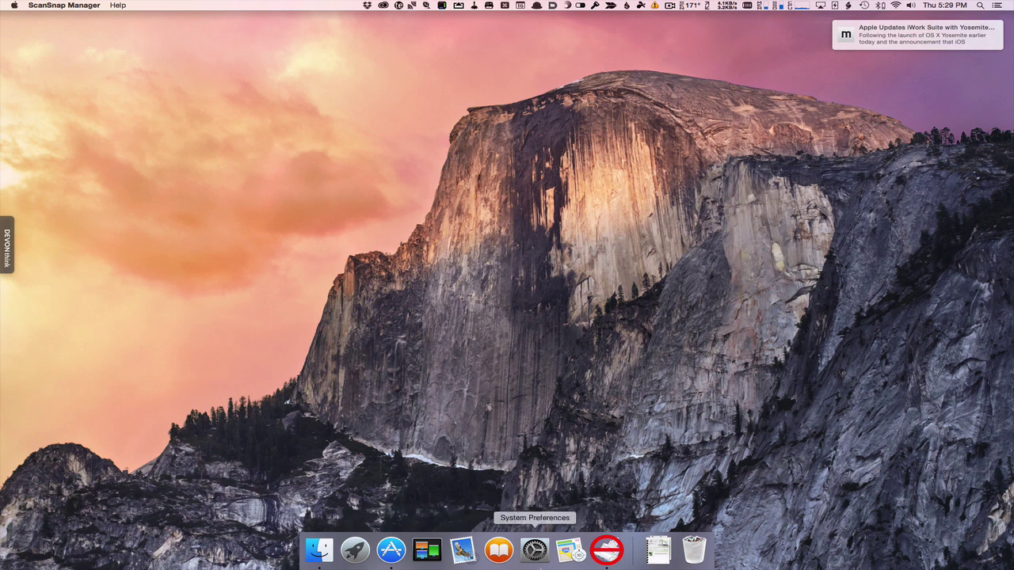
pyautogui.click(539, 559)
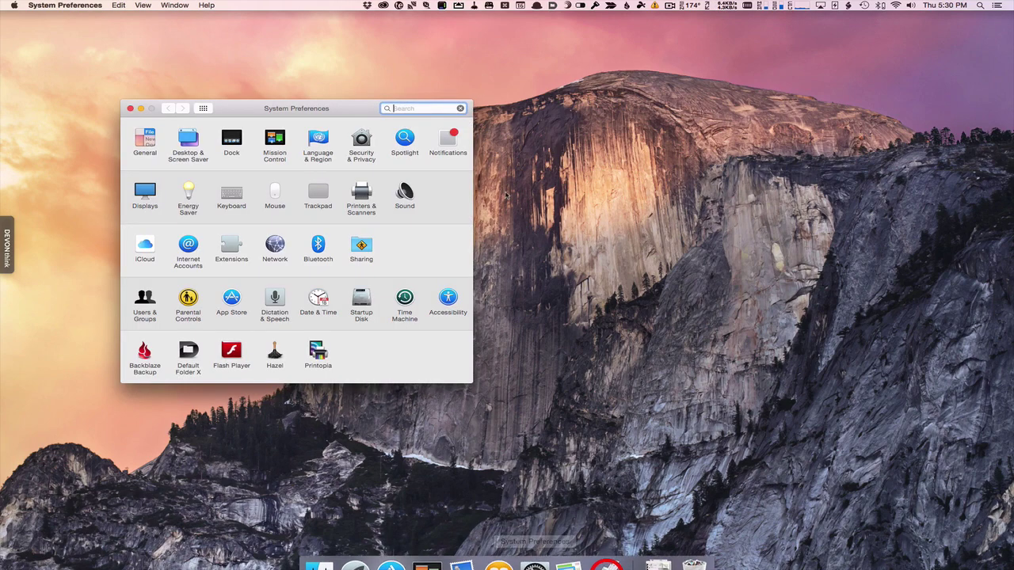
pyautogui.moveTo(349, 110); pyautogui.dragTo(567, 124)
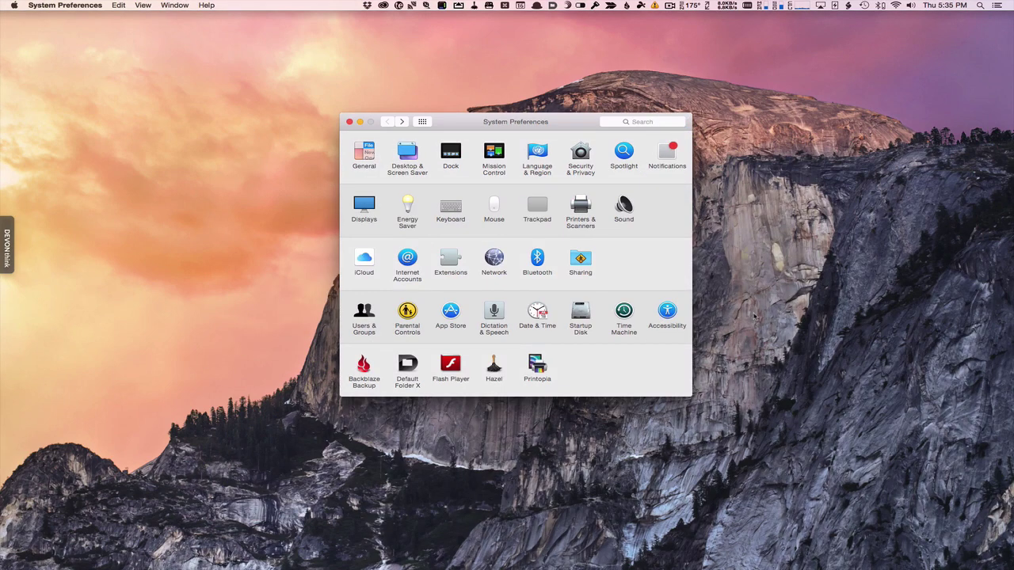
pyautogui.click(351, 123)
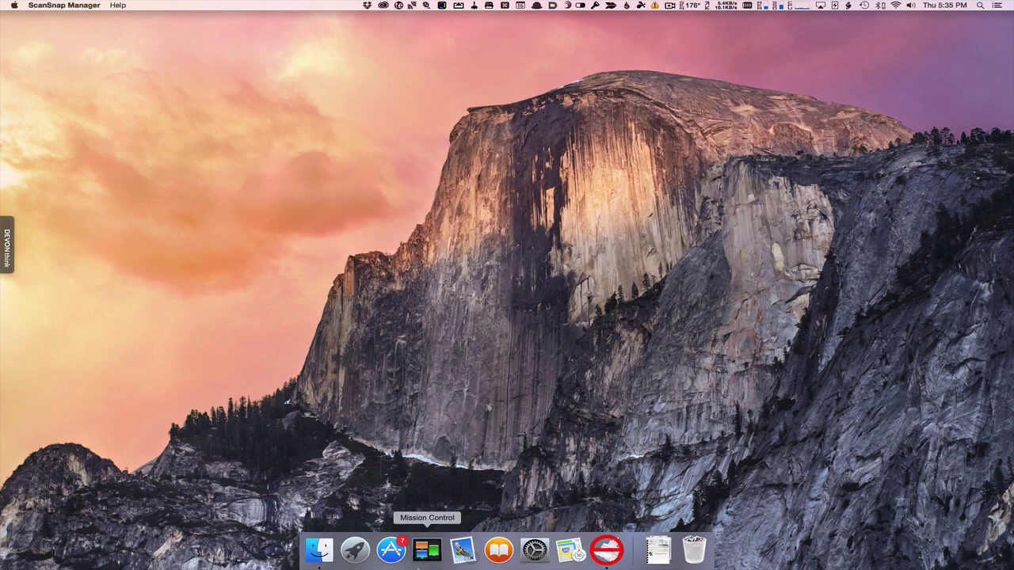
# - Open the App Store and review the list of available software updates
pyautogui.click(390, 554)
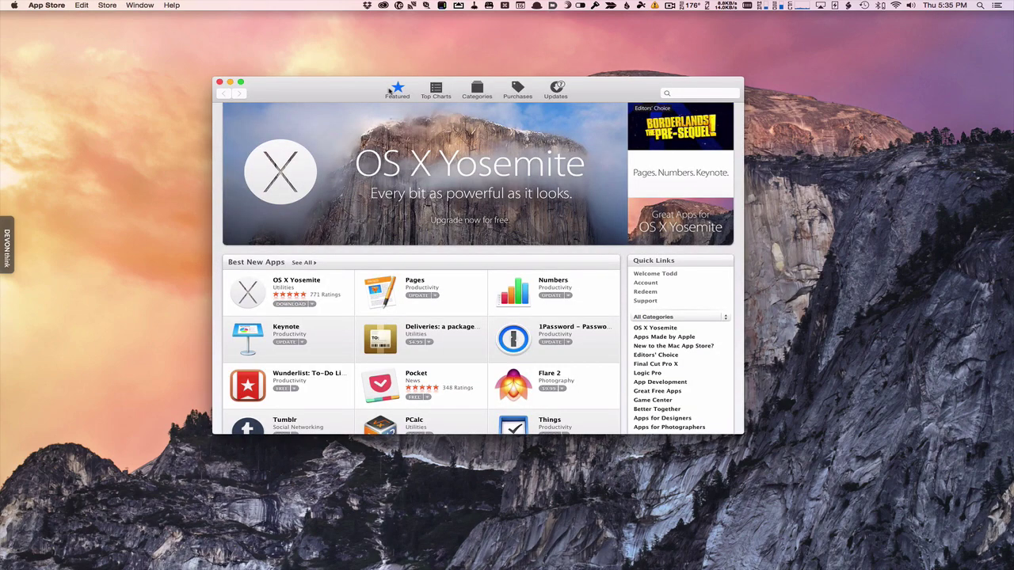
pyautogui.click(556, 88)
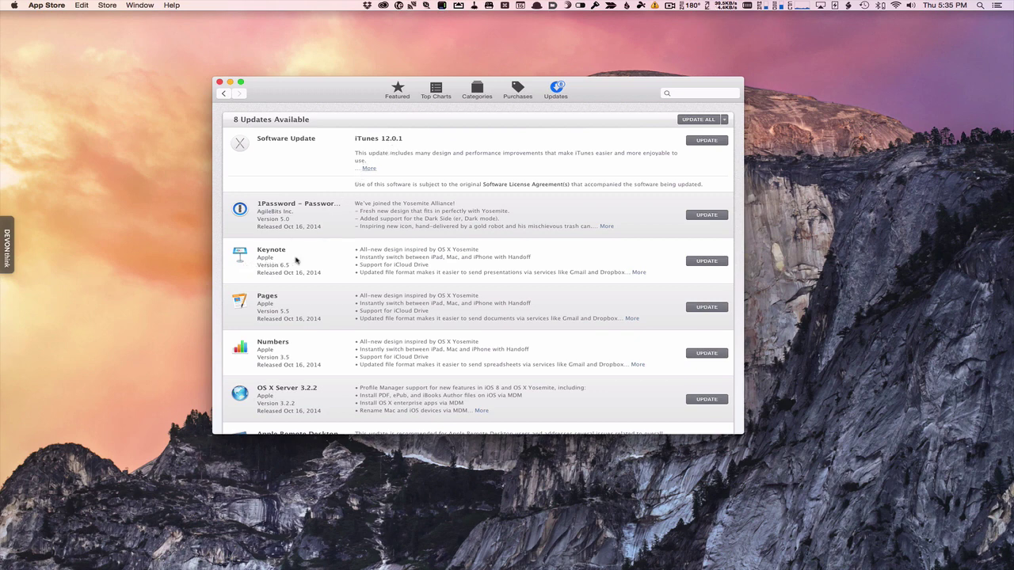
pyautogui.scroll(-3, 296, 362)
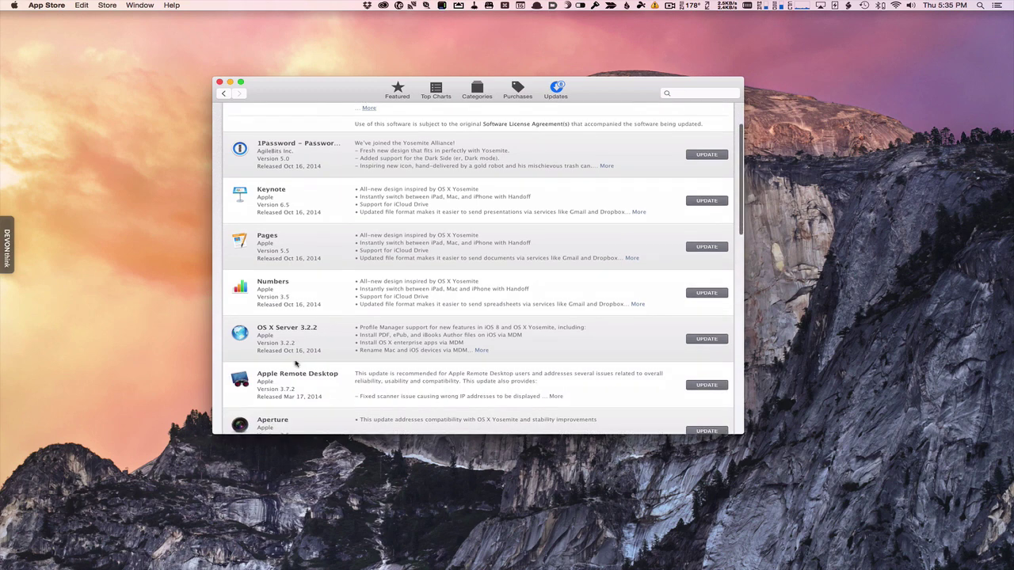
pyautogui.scroll(-3, 297, 342)
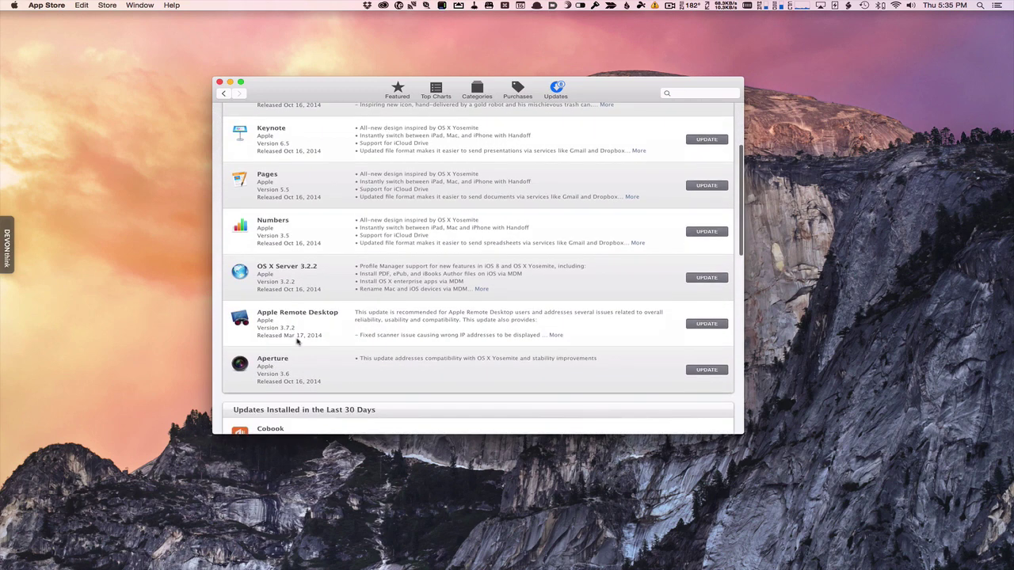
pyautogui.scroll(-2, 297, 341)
pyautogui.scroll(8, 297, 341)
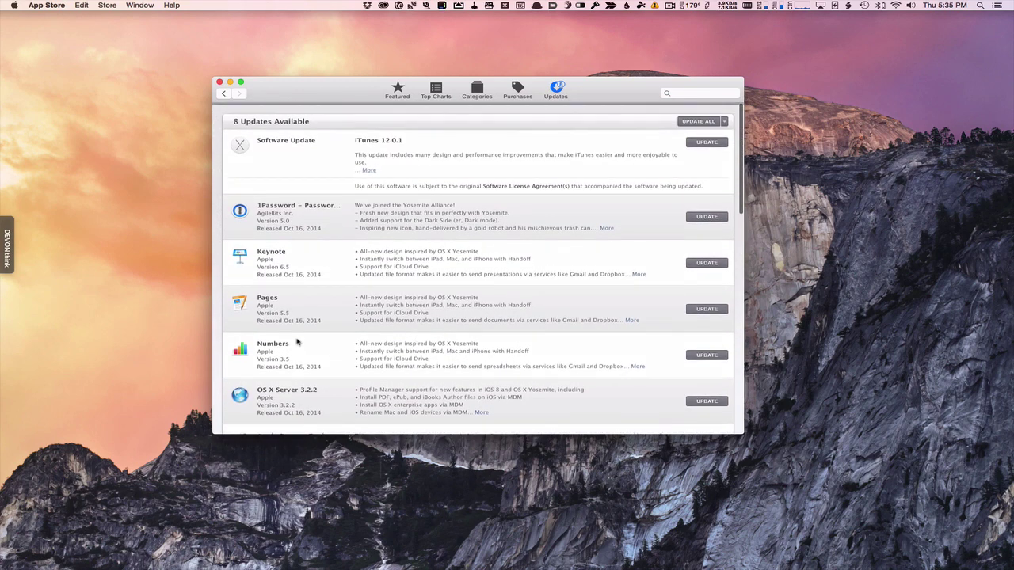